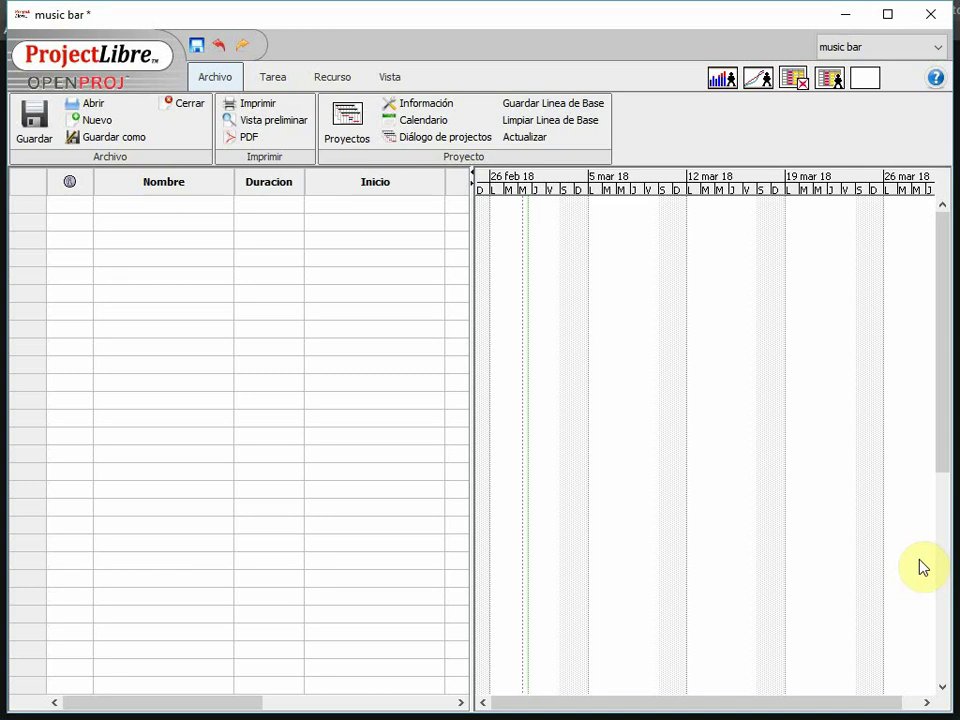
Step: Enter five tasks in the first rows: music bar, permits, works, staff and etc
click(150, 203)
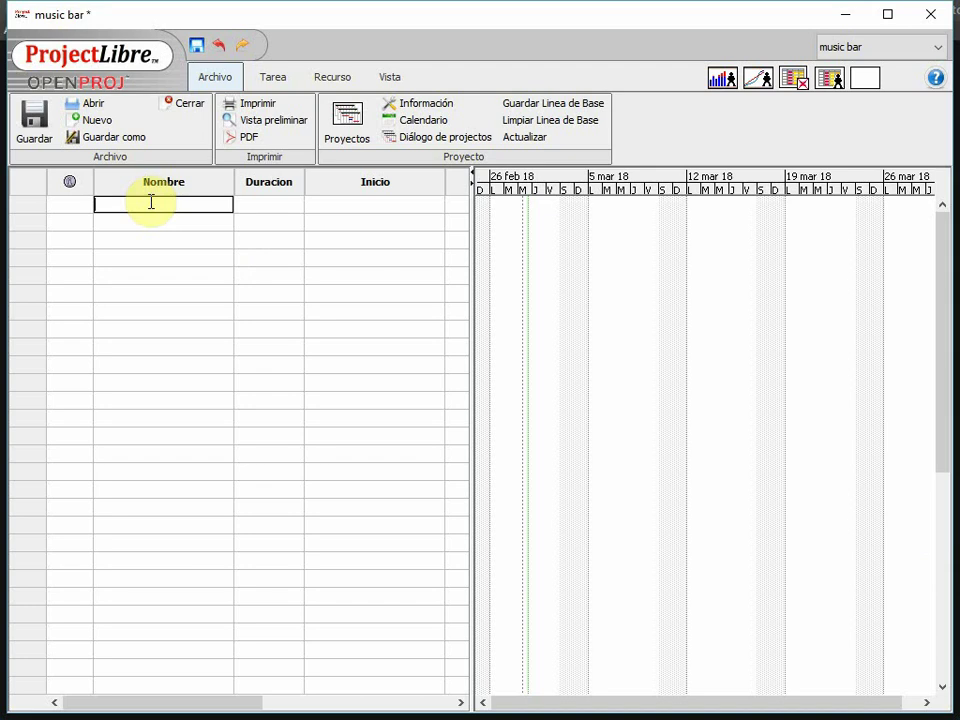
text(music bar)
key(Return)
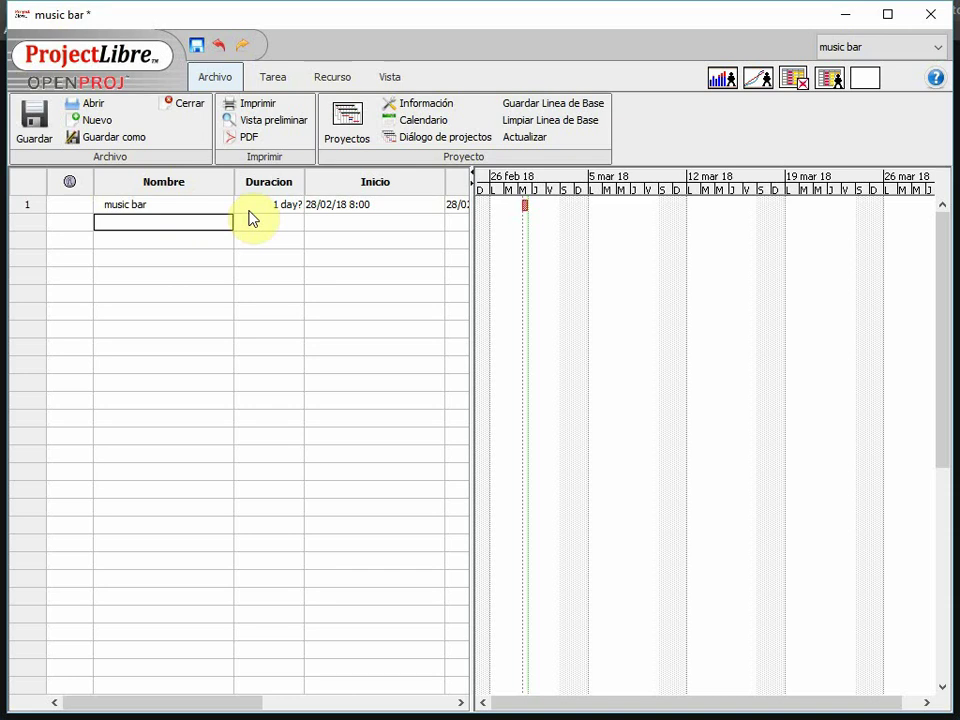
text(permits)
key(Return)
text(wo)
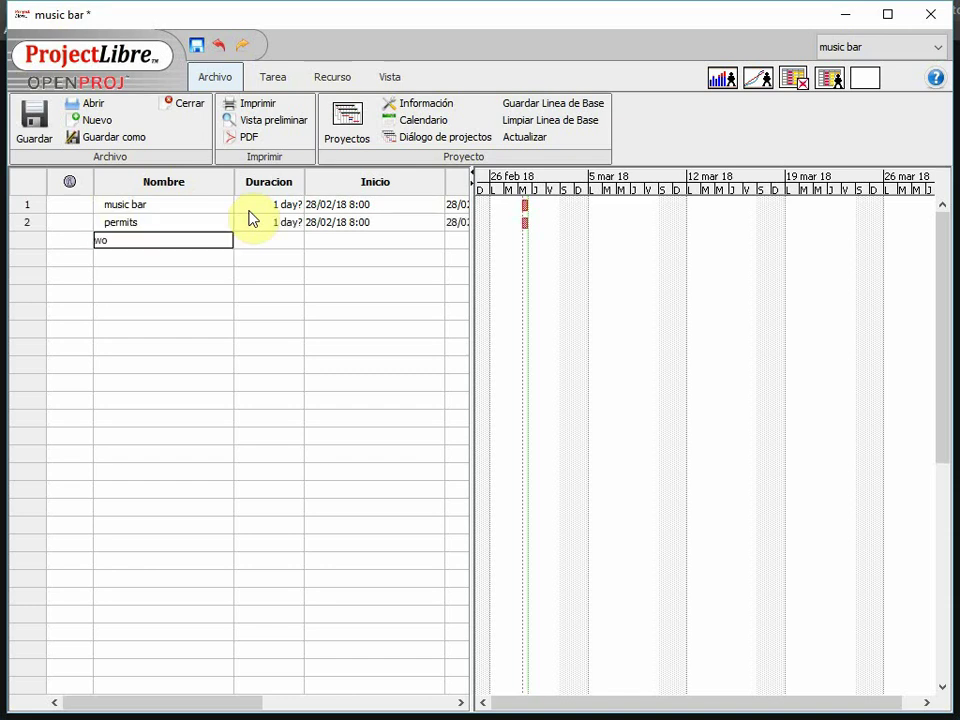
text(rks)
key(Return)
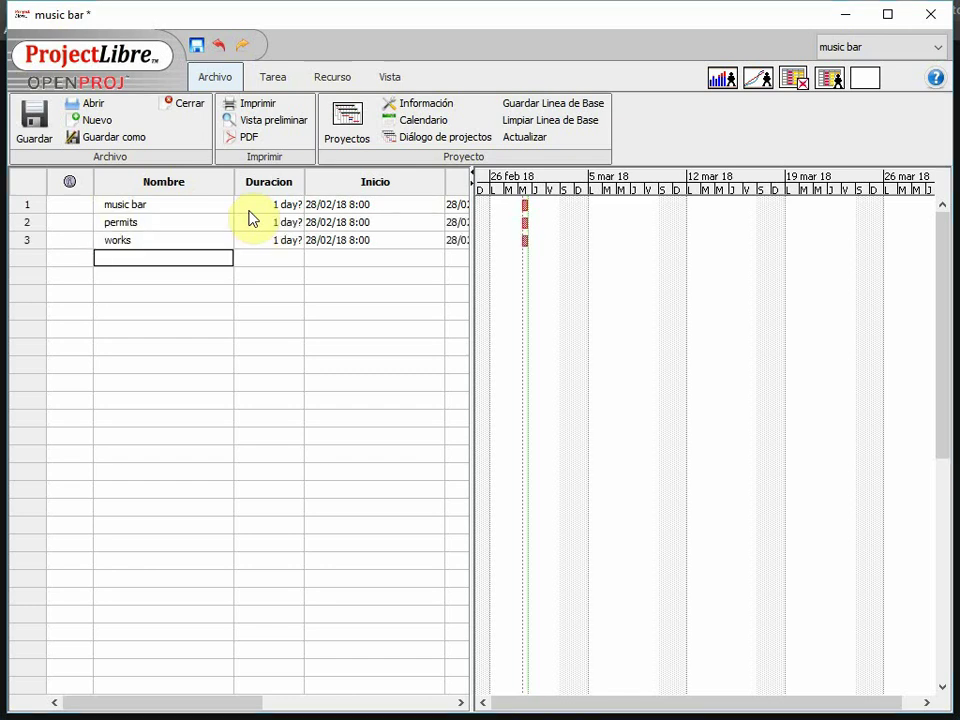
text(staff)
key(Return)
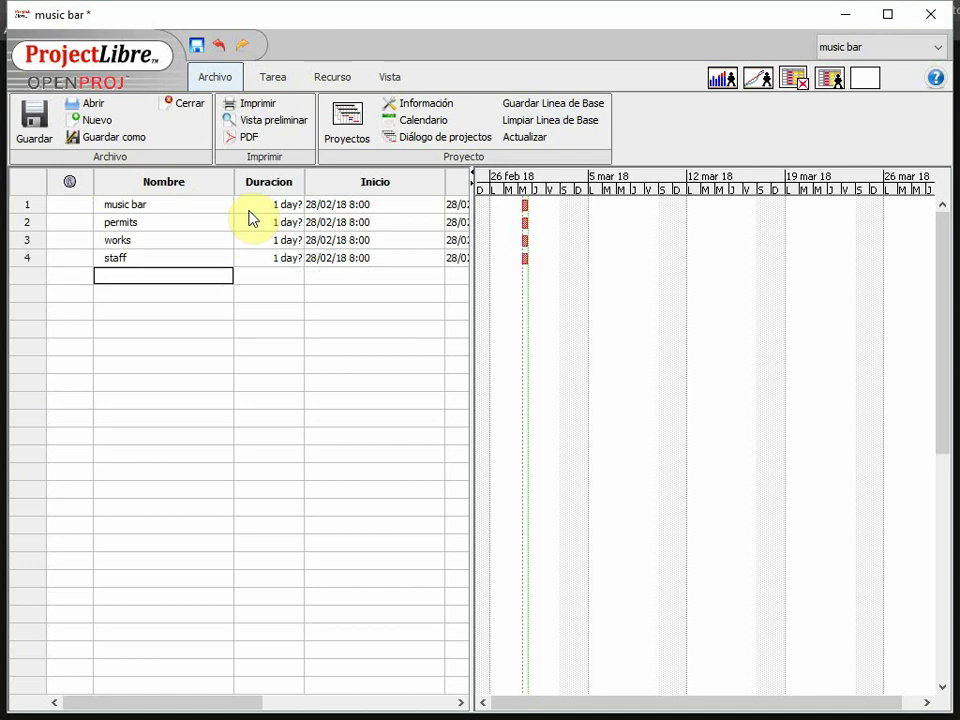
text(etc)
key(Return)
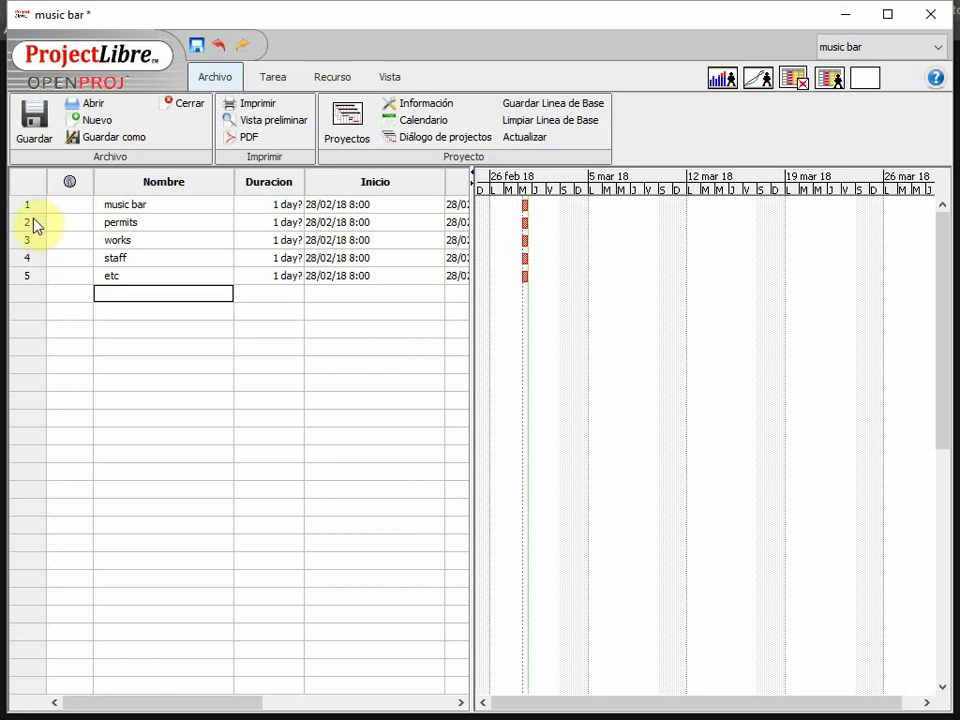
Step: Indent the permits, works, staff and etc tasks one level under music bar
drag(38, 223, 32, 275)
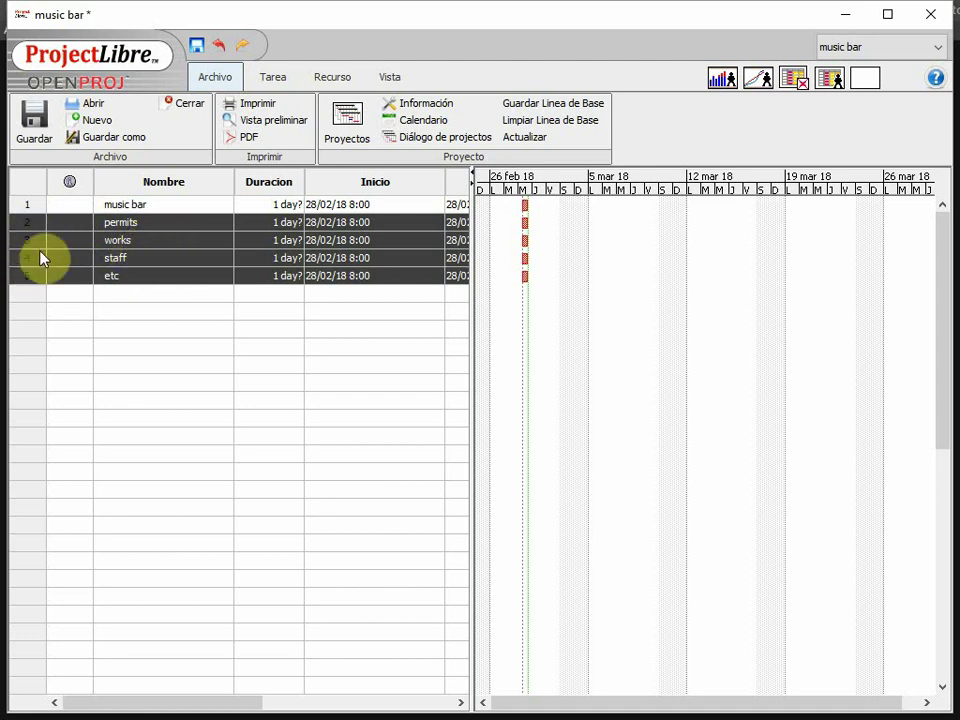
click(275, 79)
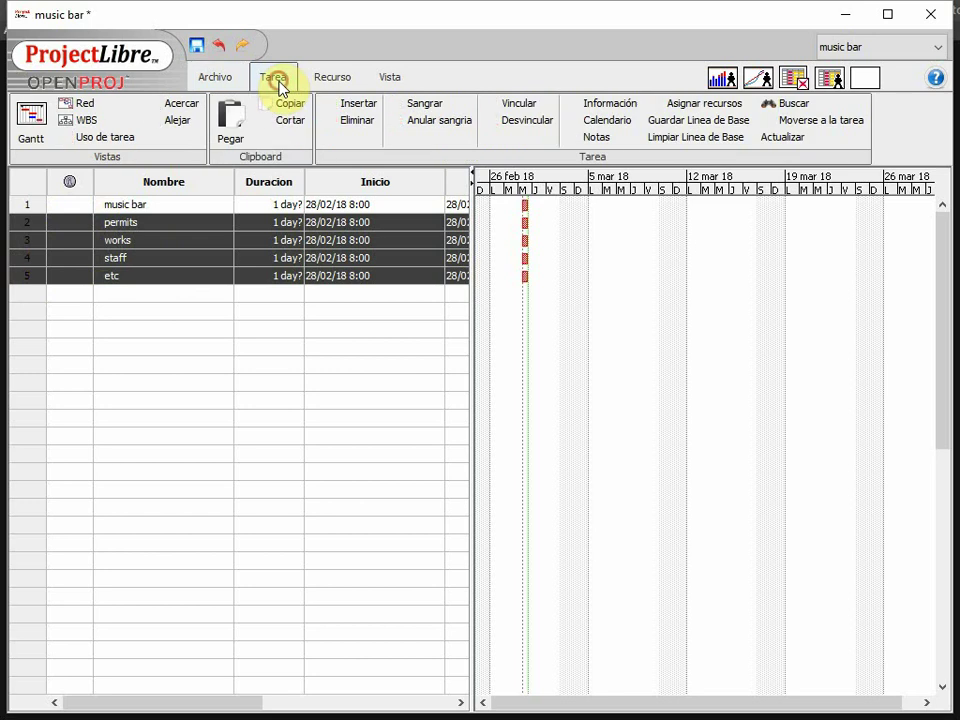
click(434, 113)
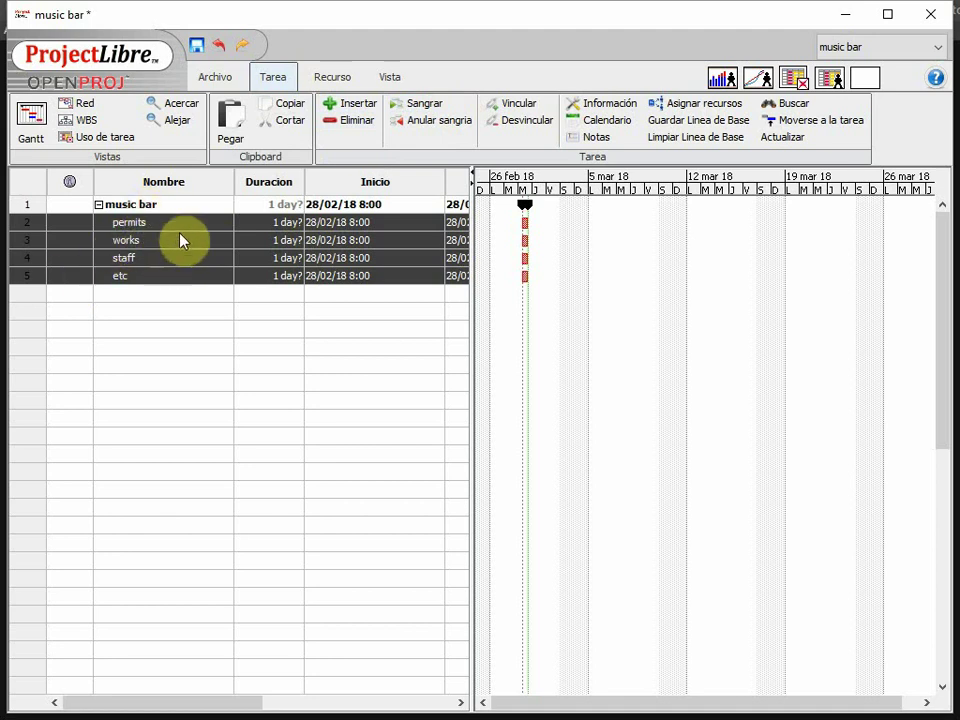
double_click(168, 220)
double_click(178, 240)
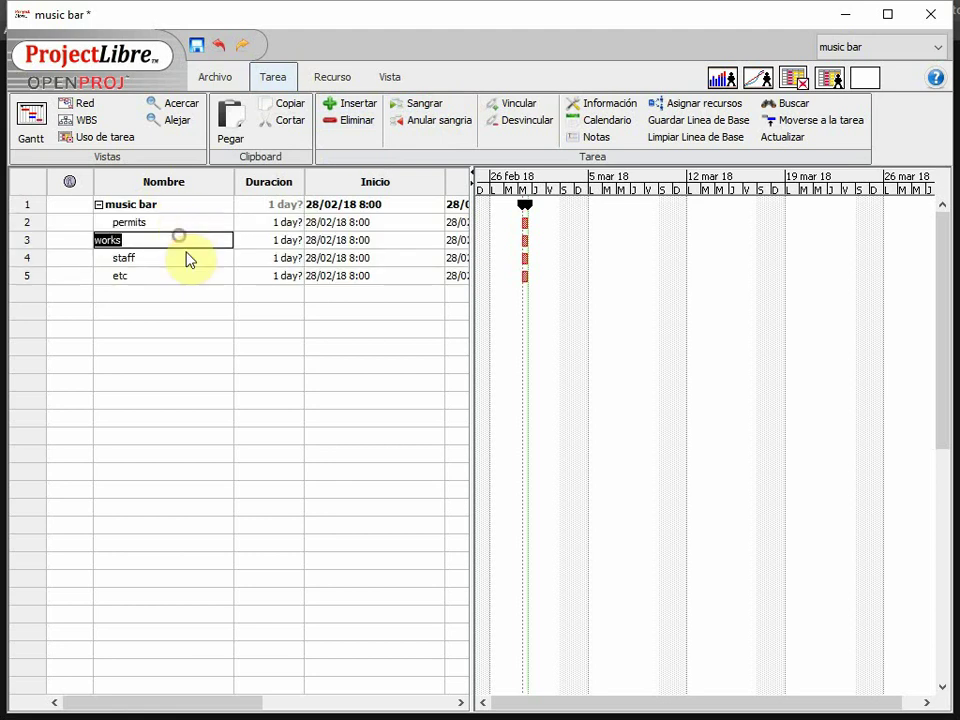
double_click(180, 258)
double_click(178, 275)
click(150, 308)
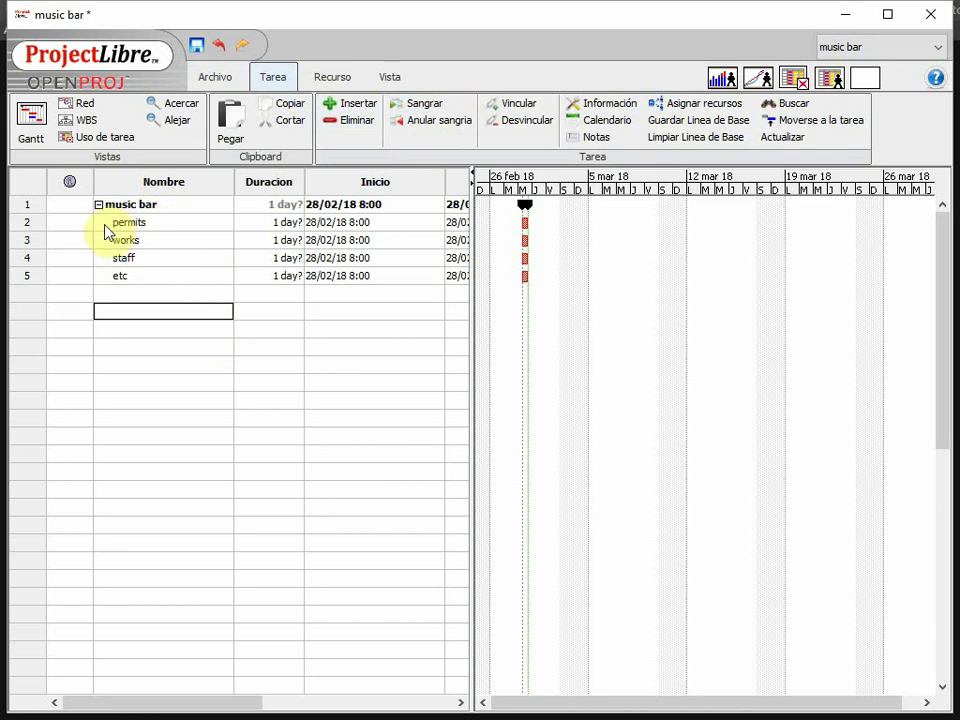
Step: Rename the permits task as "go get the permits"
double_click(171, 221)
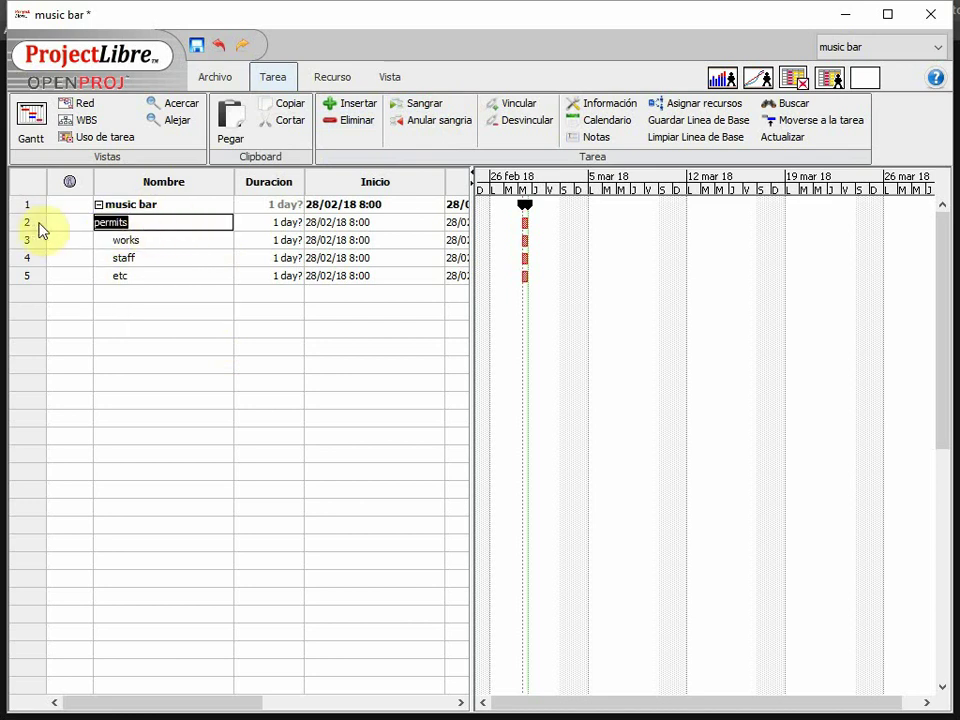
click(41, 229)
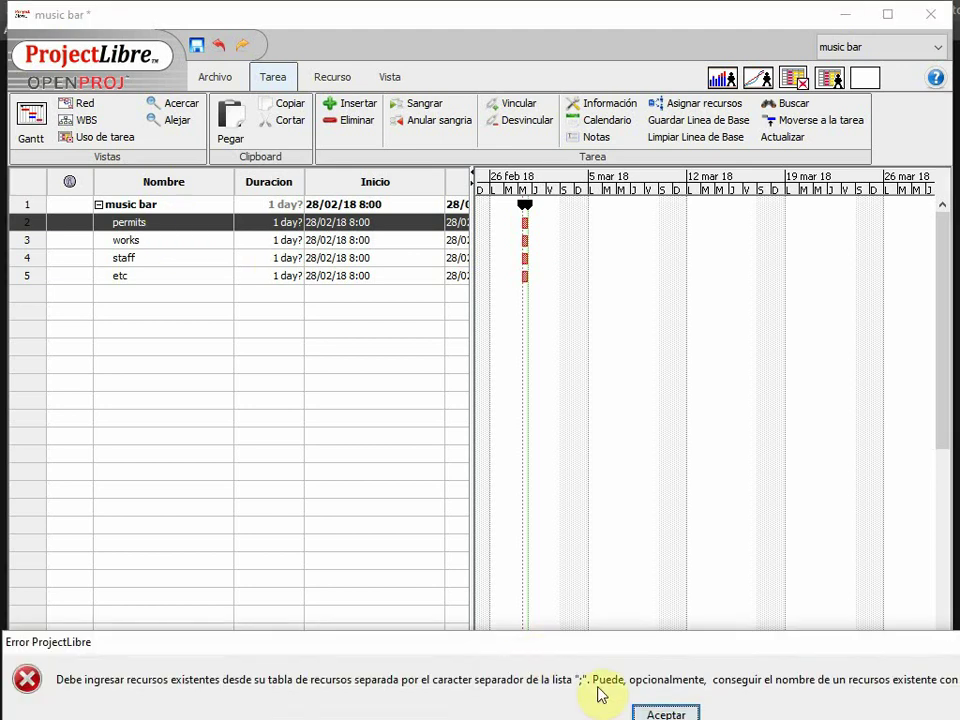
click(667, 712)
click(144, 221)
double_click(146, 222)
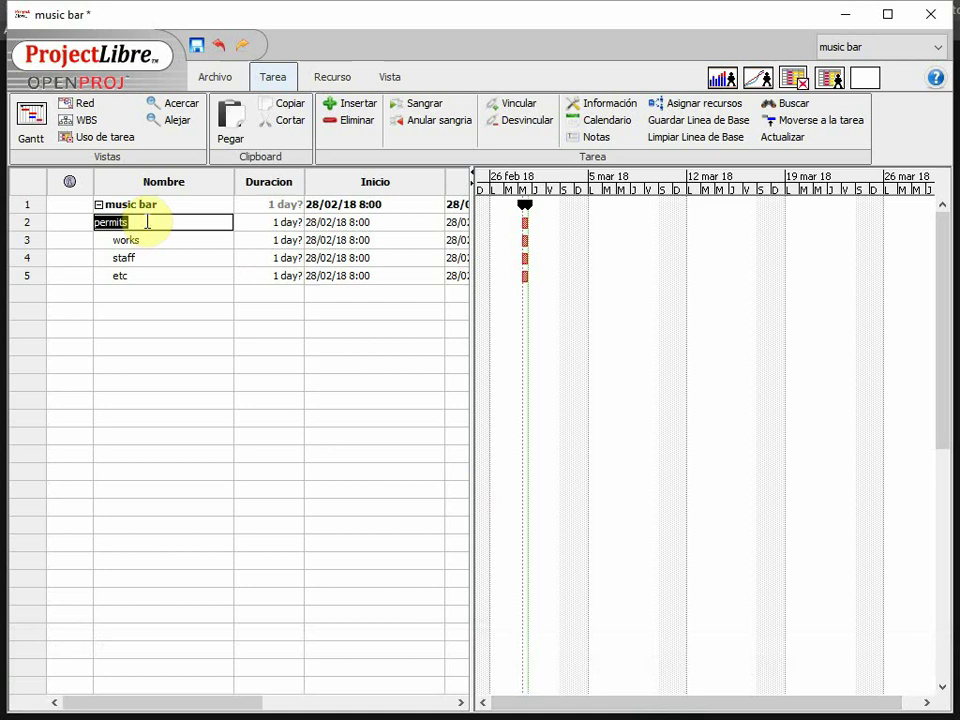
text(go get the permits)
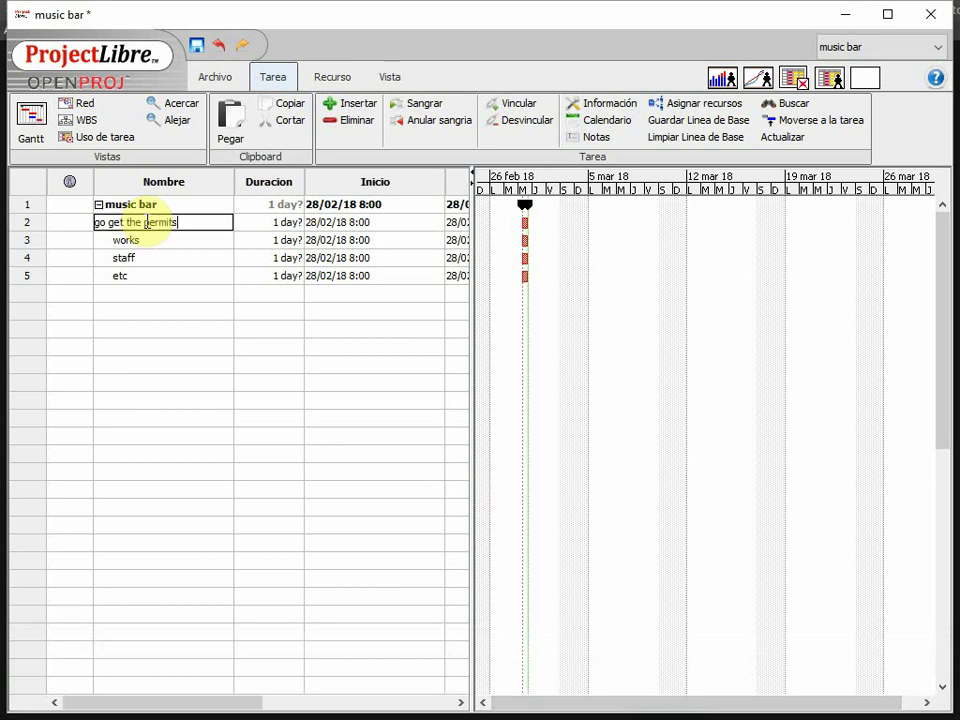
key(Return)
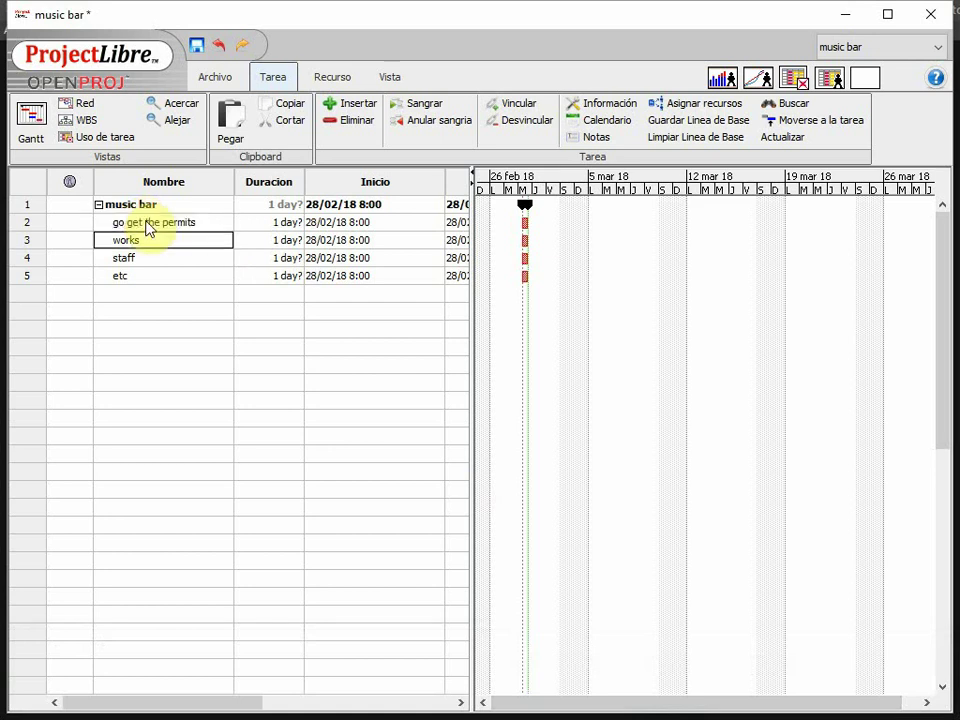
Step: Insert three blank task rows between works and staff
click(35, 262)
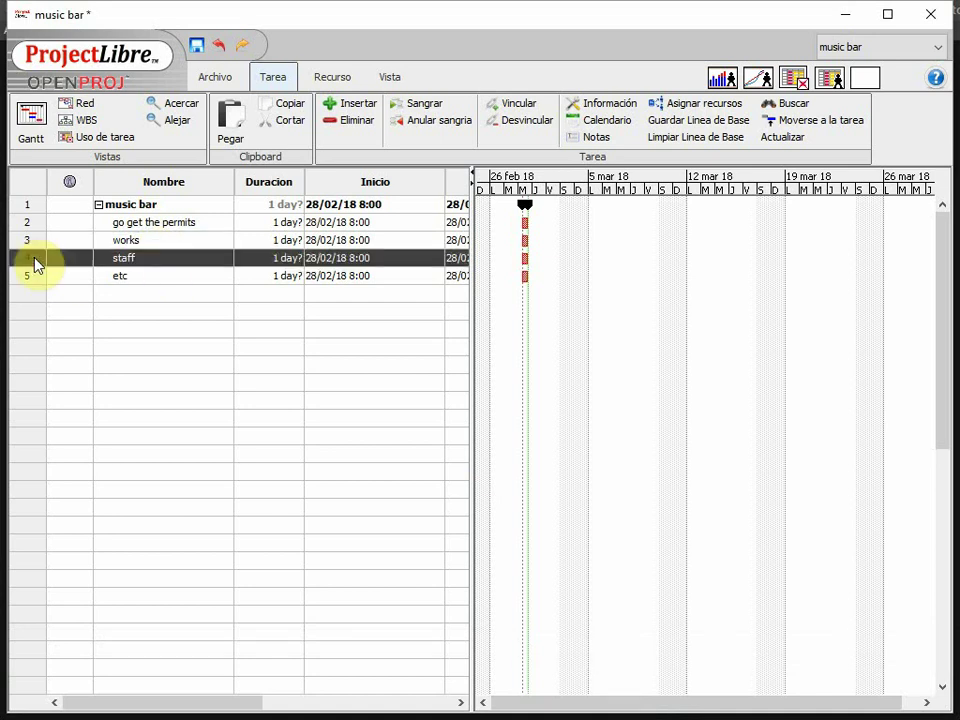
right_click(35, 262)
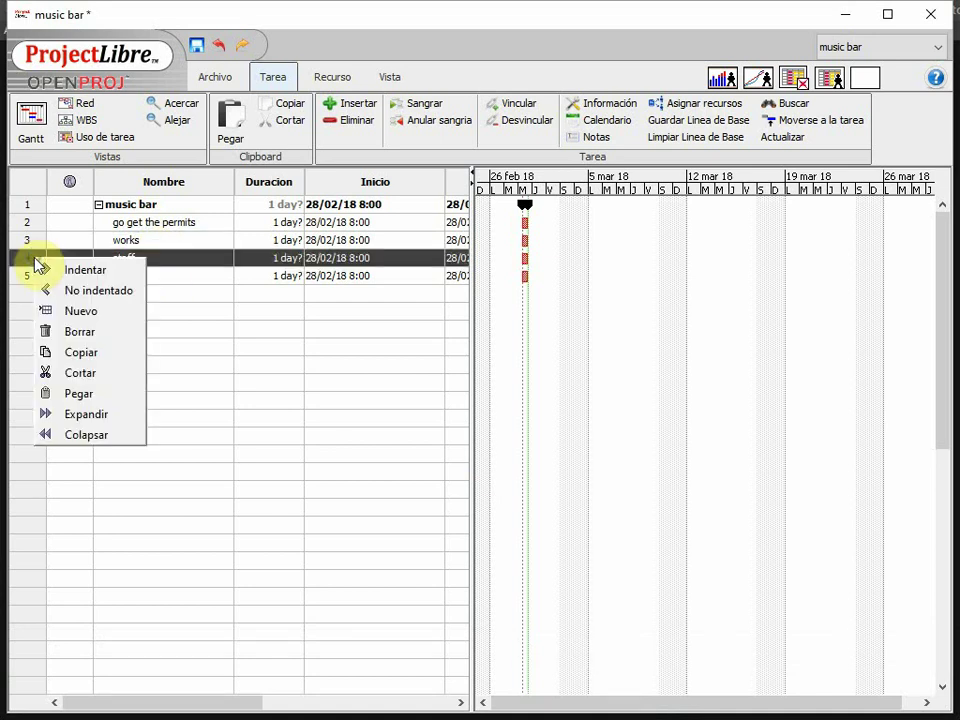
click(68, 310)
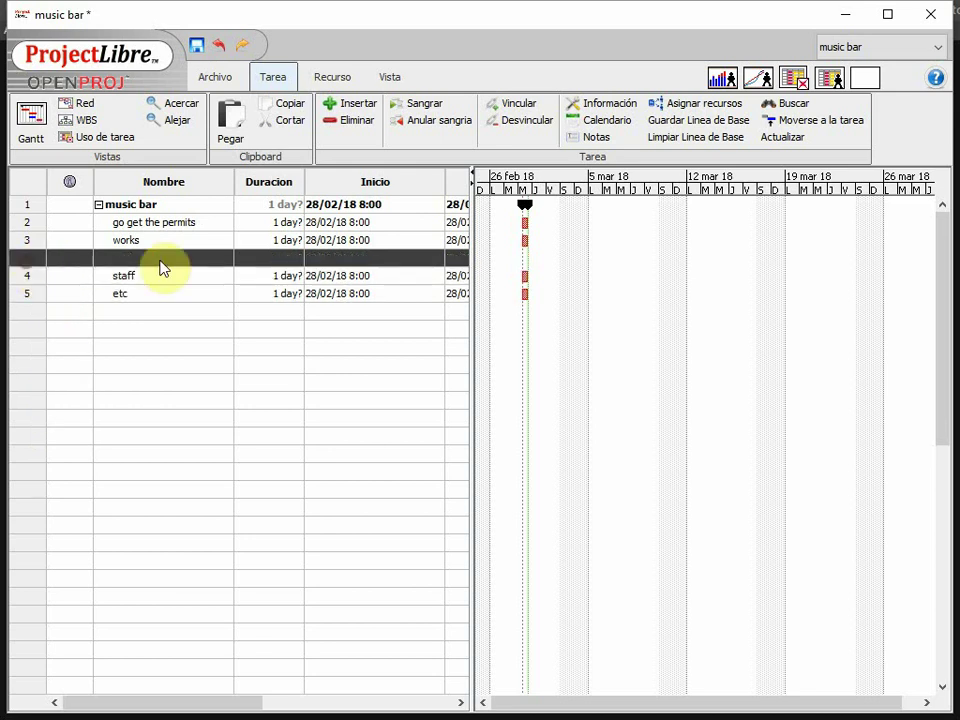
right_click(33, 261)
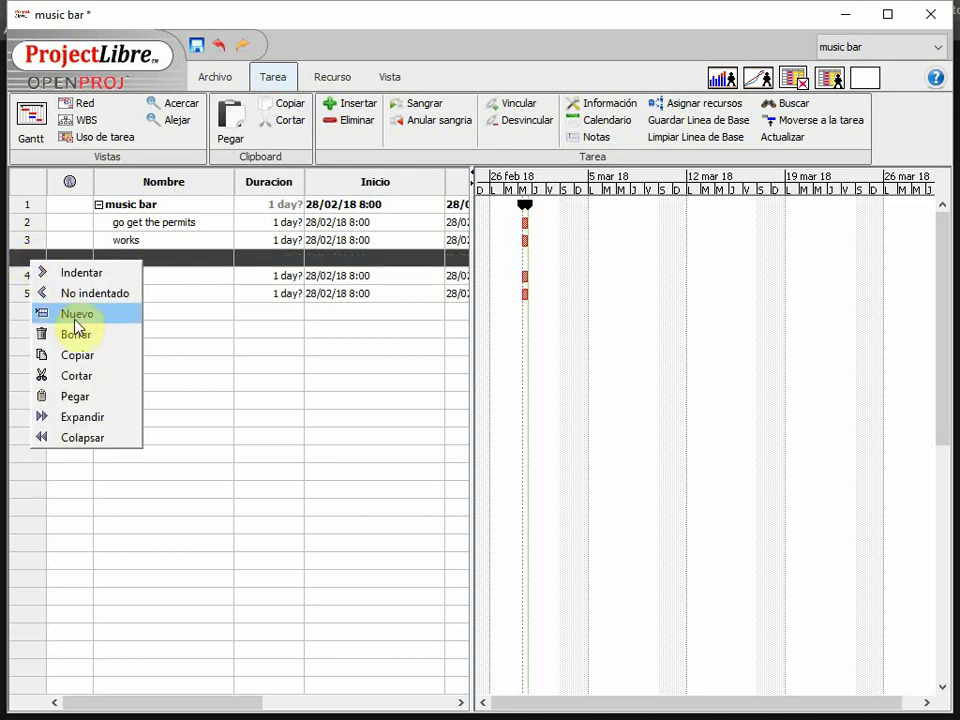
click(75, 317)
right_click(35, 261)
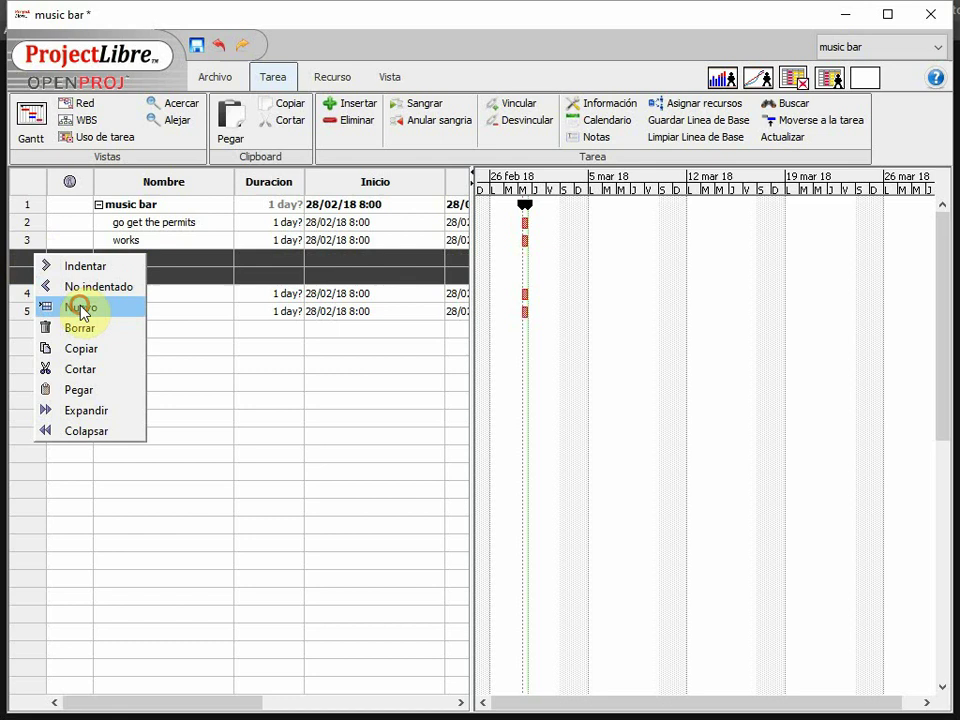
click(79, 306)
Step: Fill the three blank rows below works with the tasks design, hire decorators and works
click(163, 258)
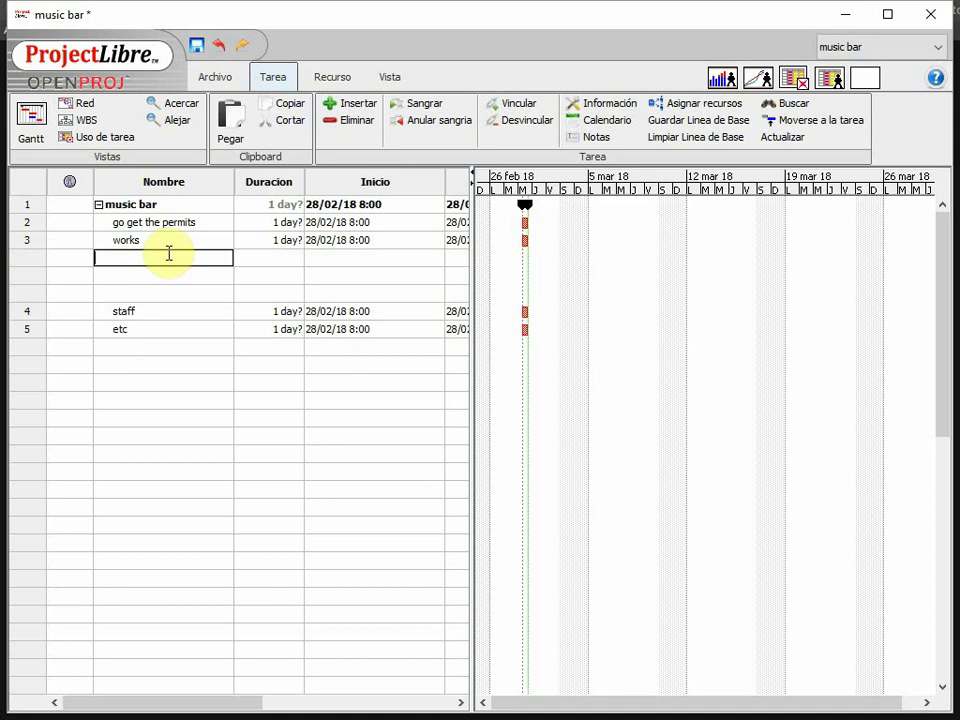
text(design)
key(Return)
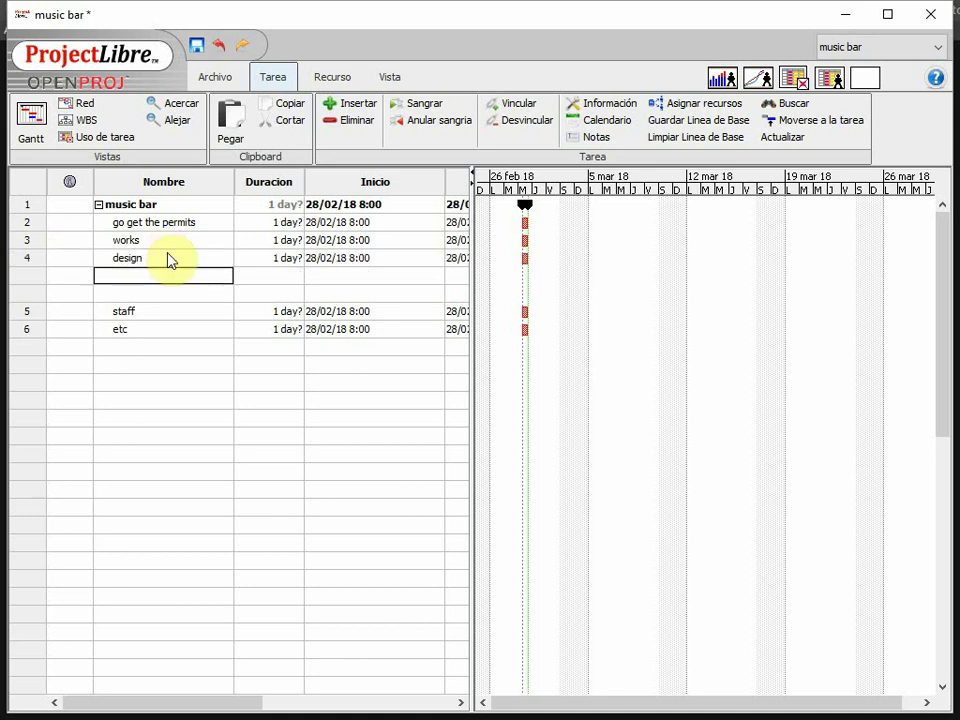
text(hire decorators)
key(Return)
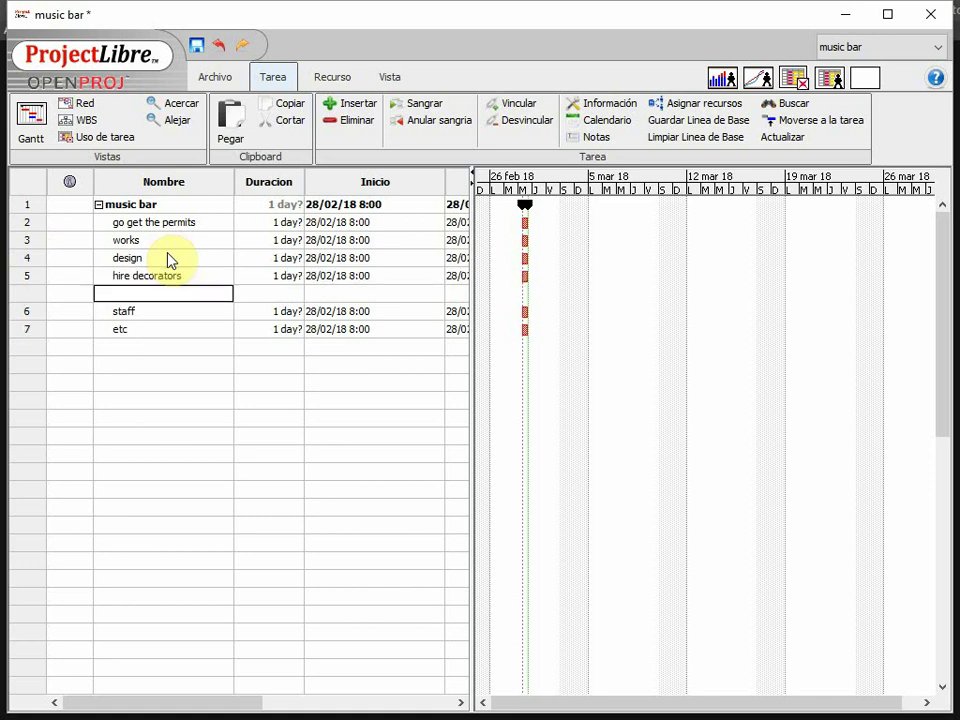
text(works)
key(Return)
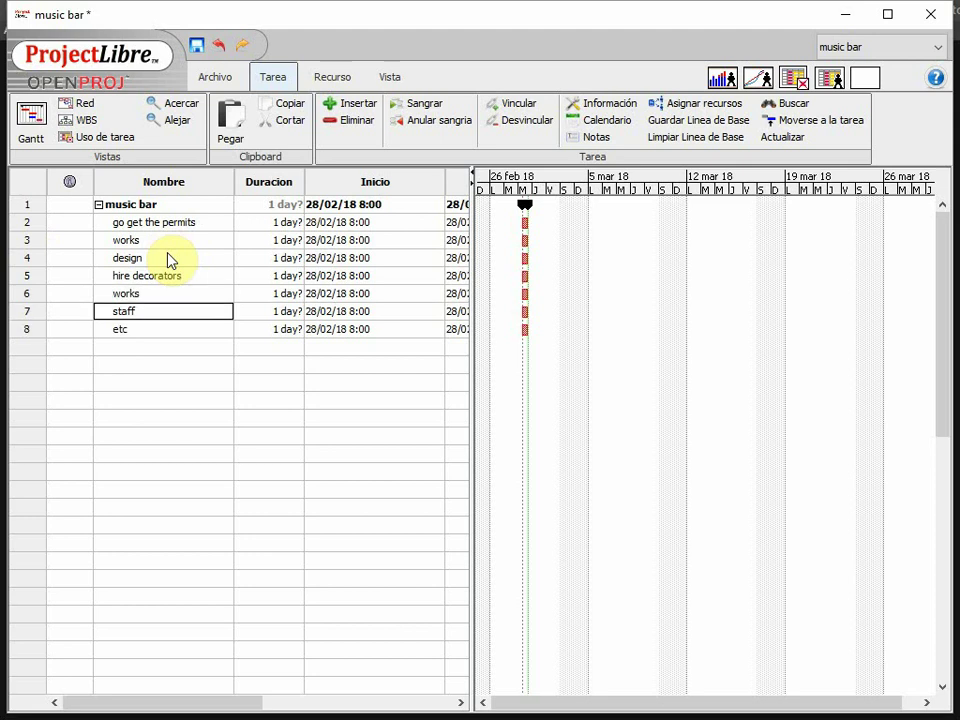
Step: Indent the design, hire decorators and second works tasks under the first works task
click(137, 260)
click(100, 275)
click(130, 293)
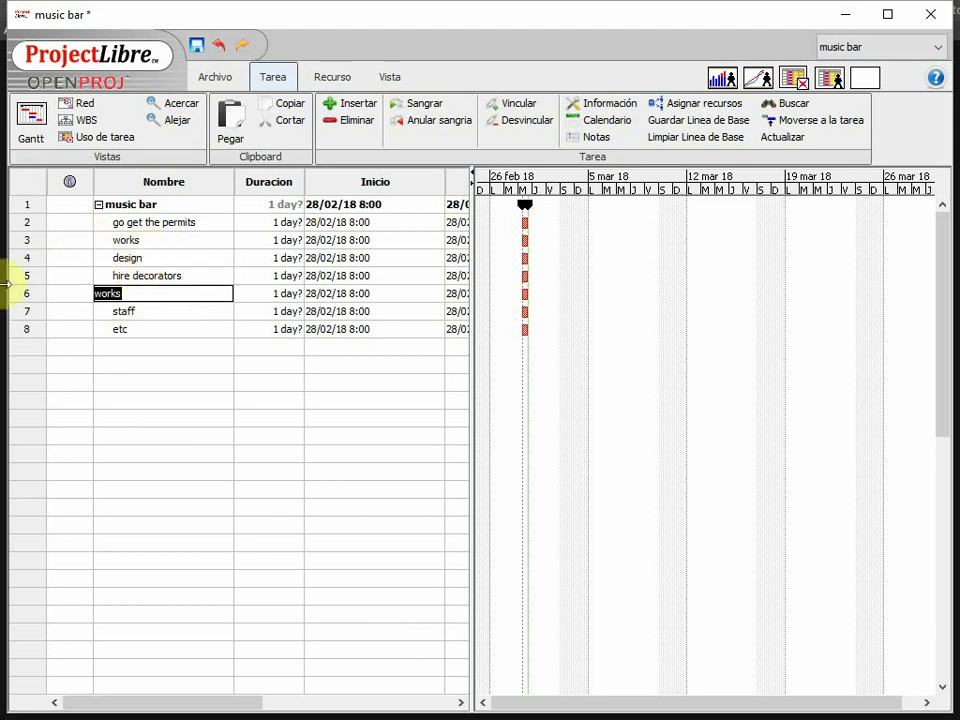
drag(36, 260, 38, 298)
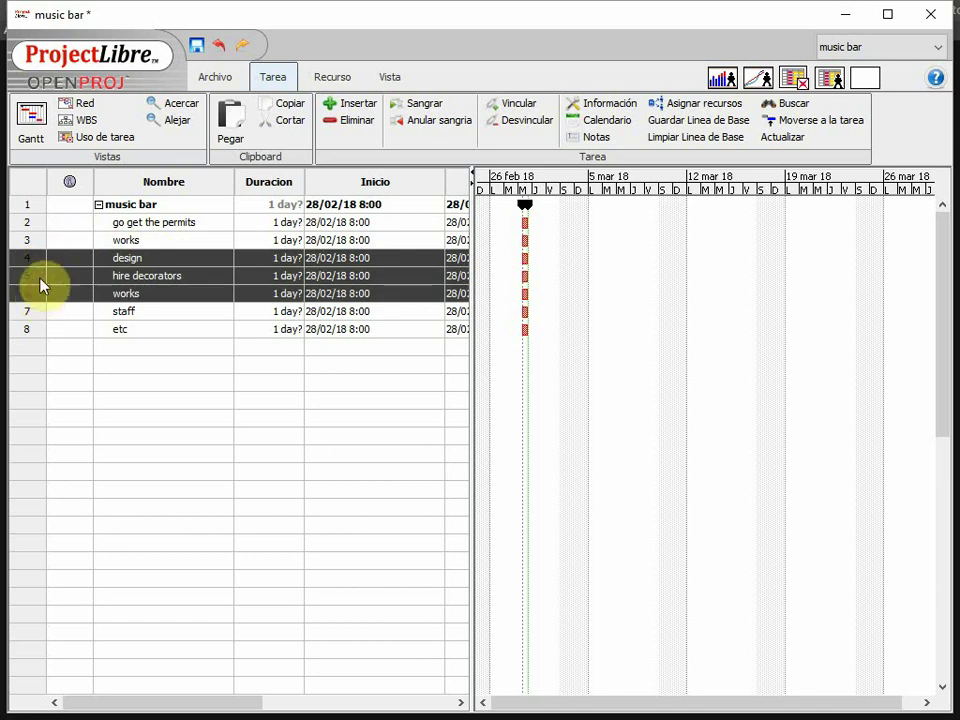
click(406, 108)
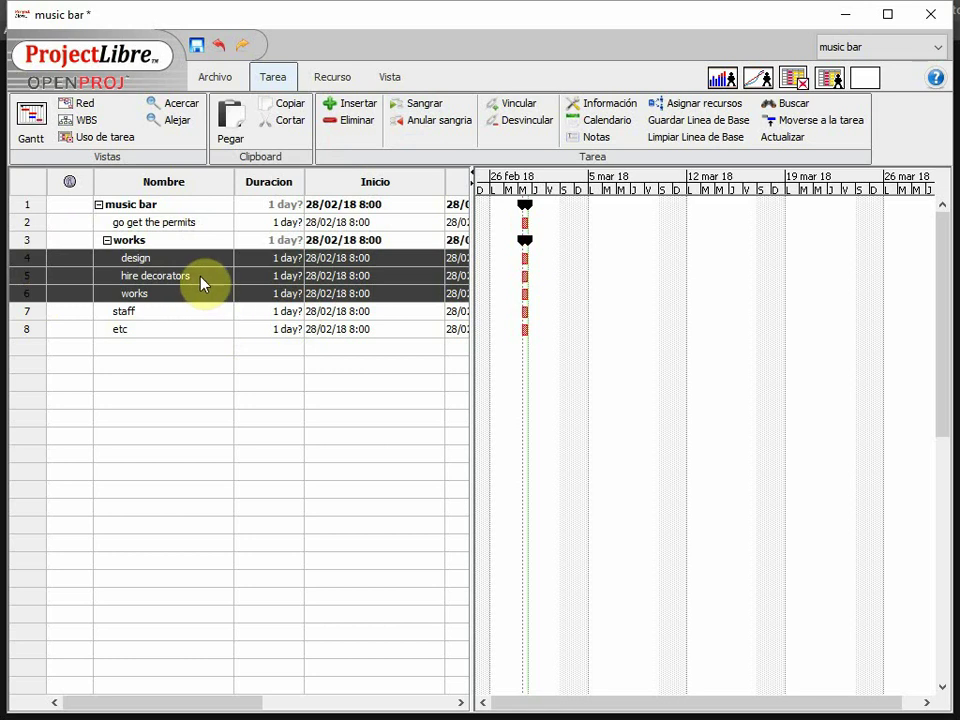
Step: View the whole task hierarchy as a zoomed-out WBS chart and return to the Gantt view
click(82, 124)
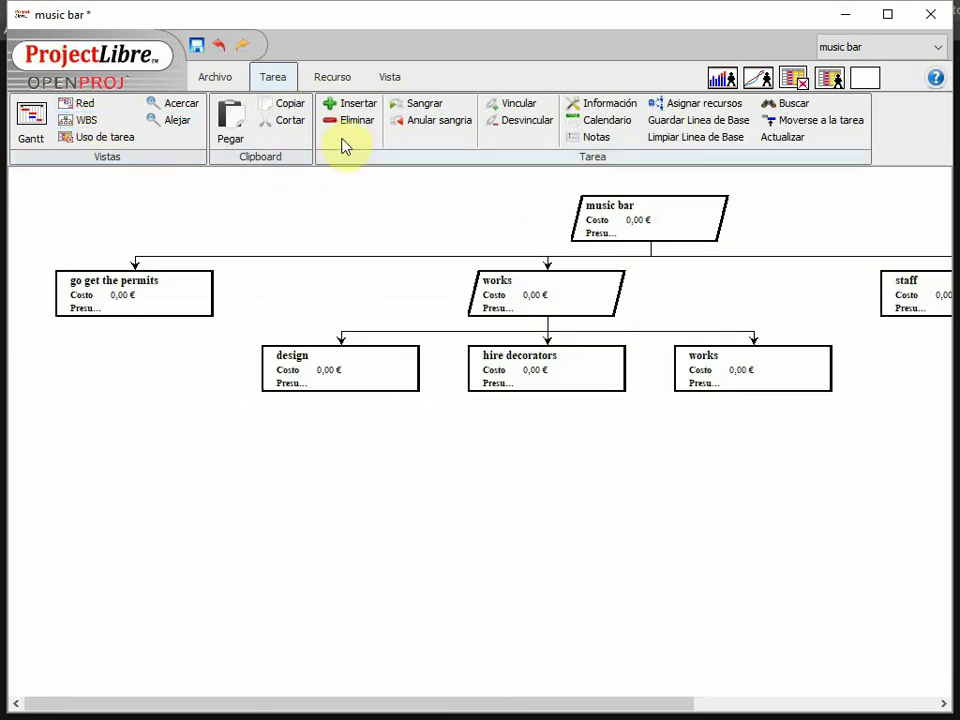
click(183, 122)
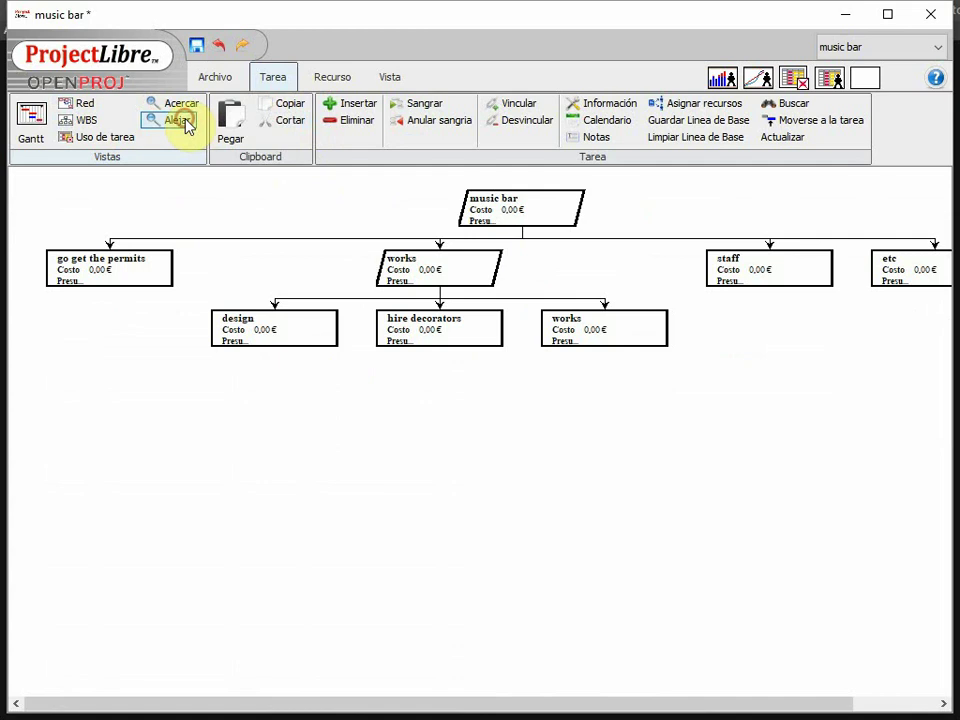
click(185, 122)
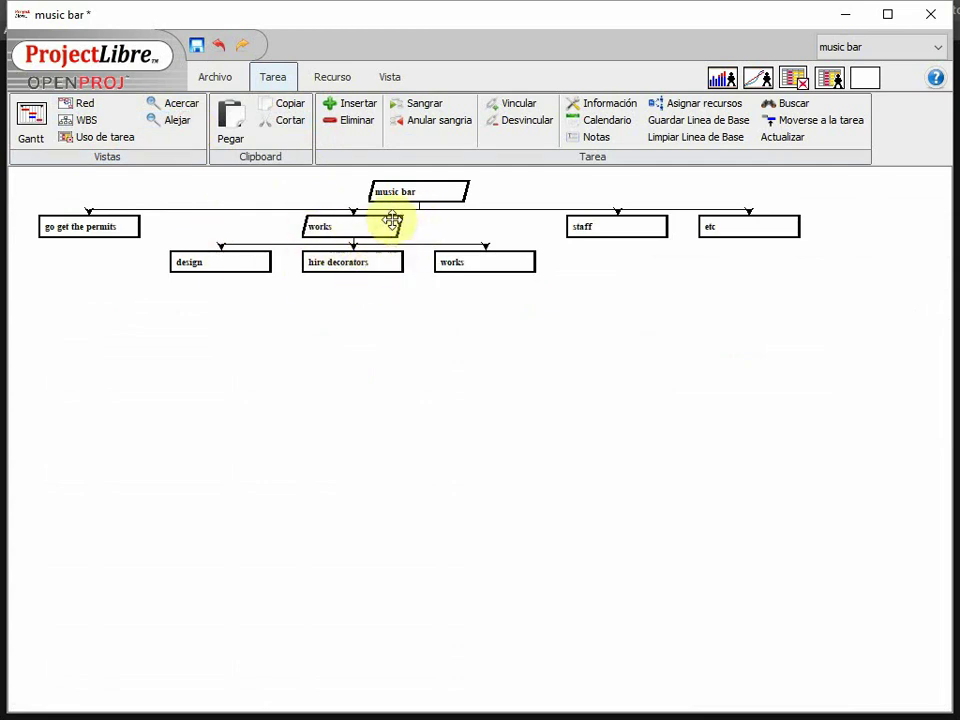
click(30, 125)
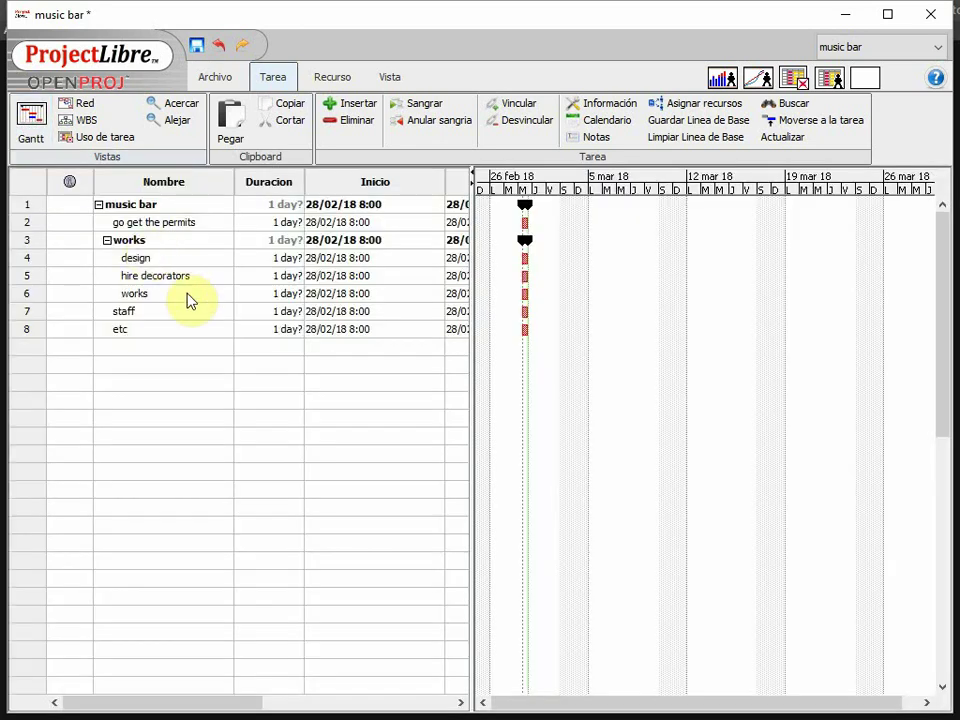
Step: Insert three blank task rows between staff and etc
click(28, 332)
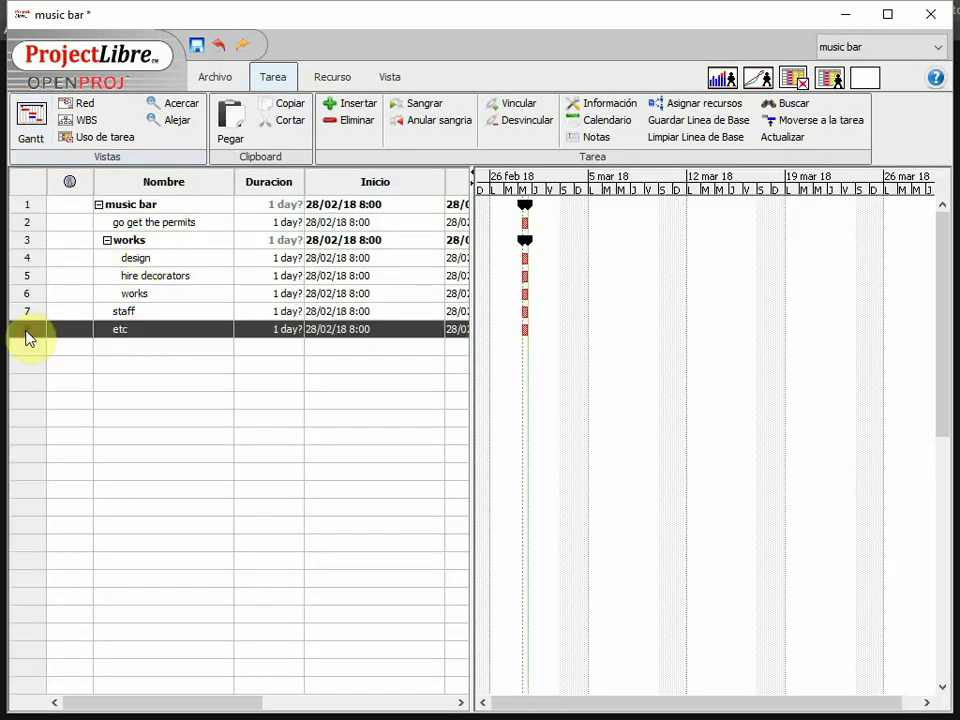
right_click(28, 332)
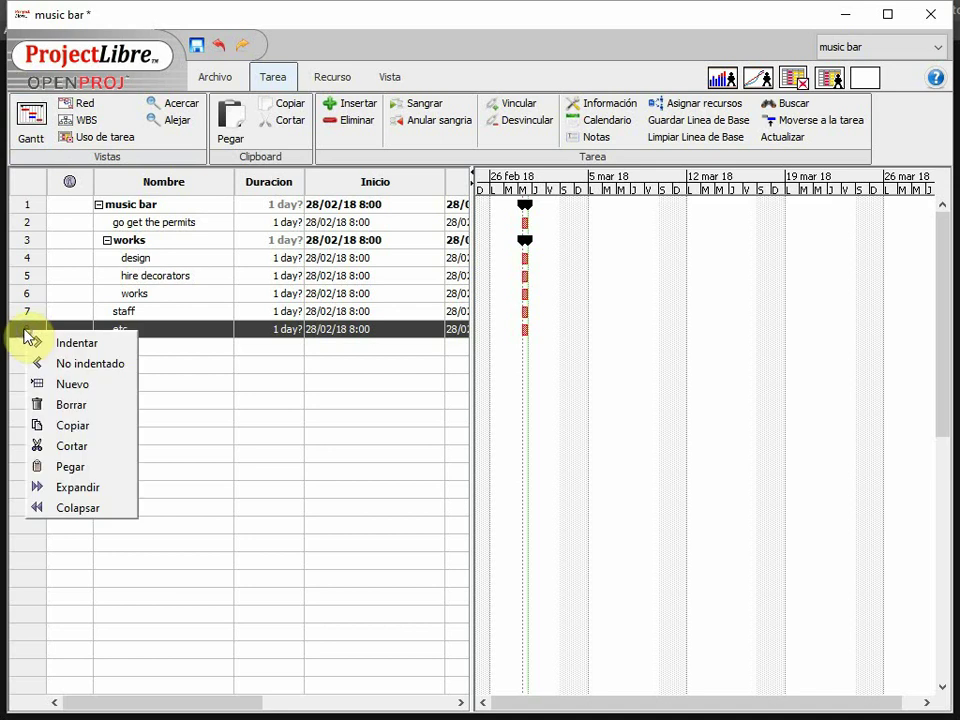
click(71, 385)
right_click(29, 340)
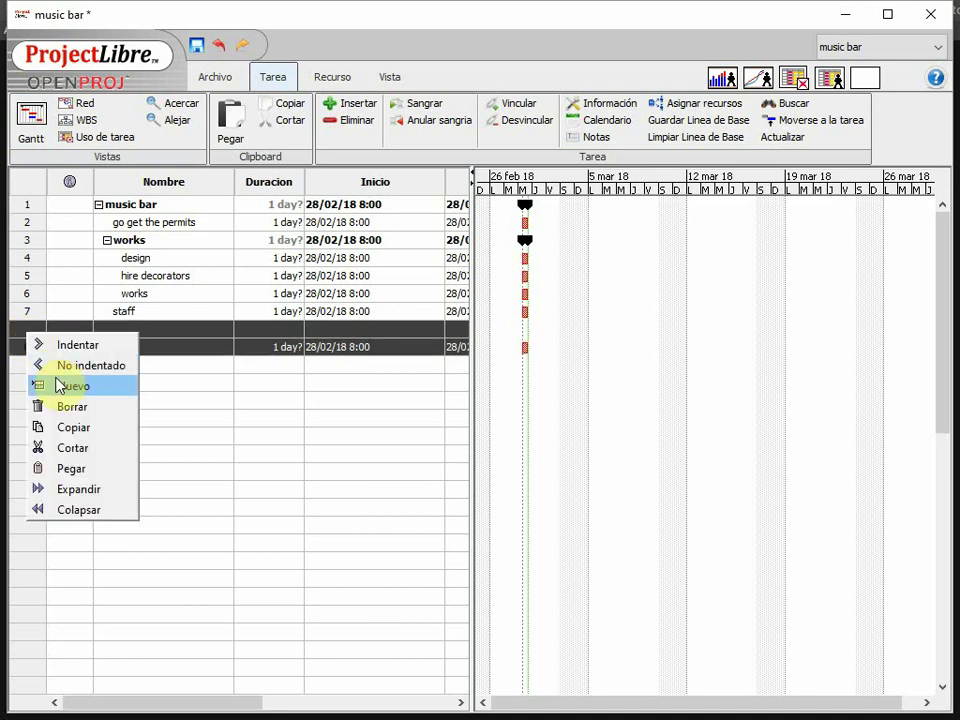
click(60, 385)
right_click(38, 336)
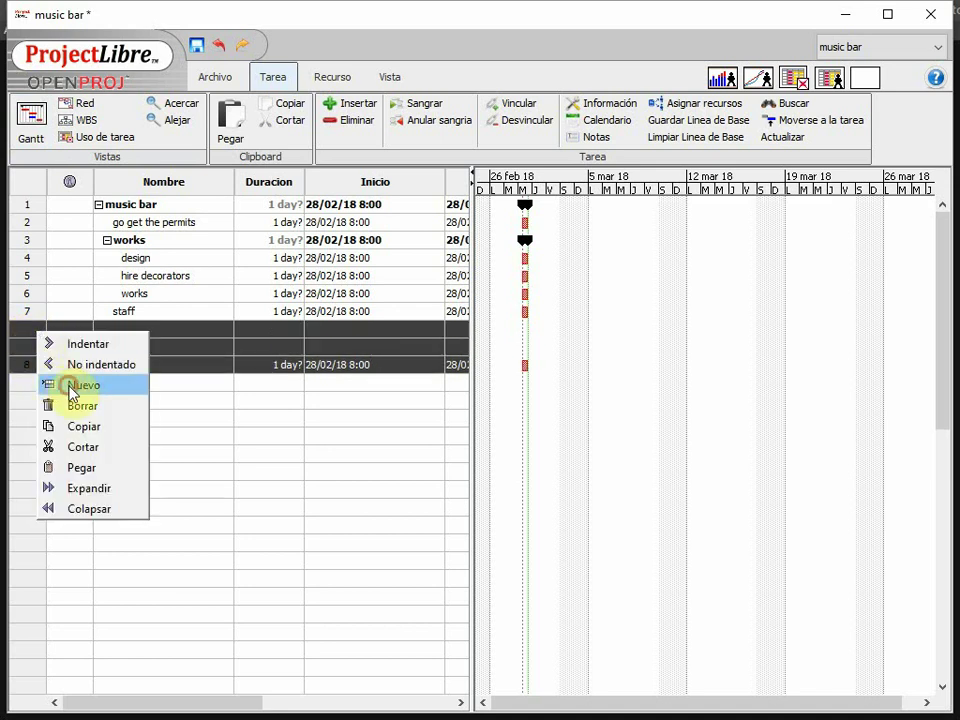
click(62, 385)
Step: Fill the three blank rows below staff with the tasks publish ad, interviews and take decision
click(141, 326)
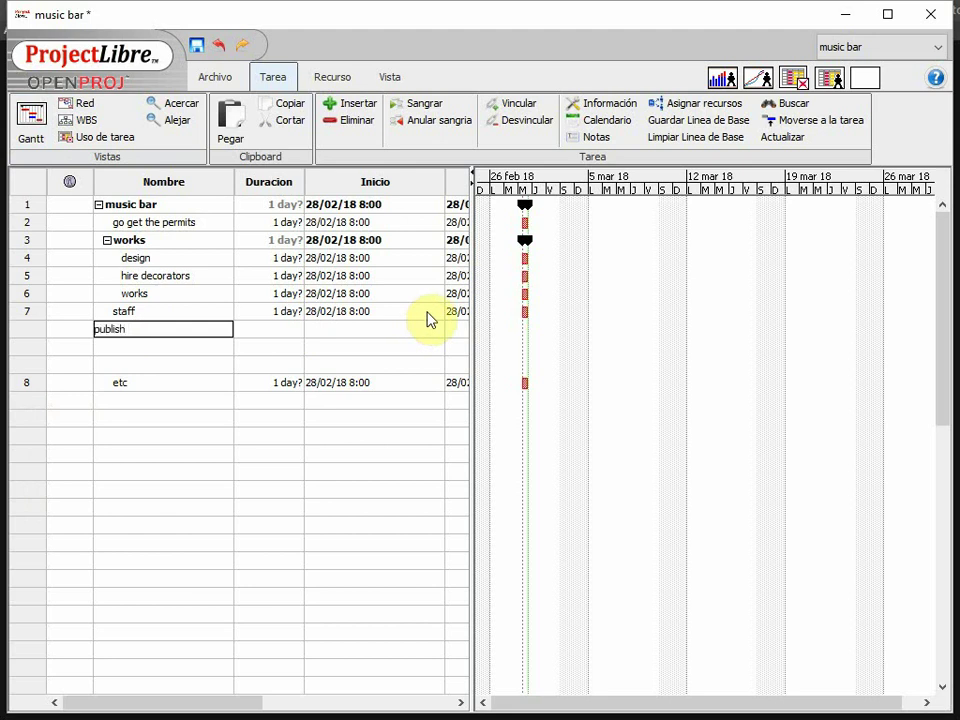
key(Return)
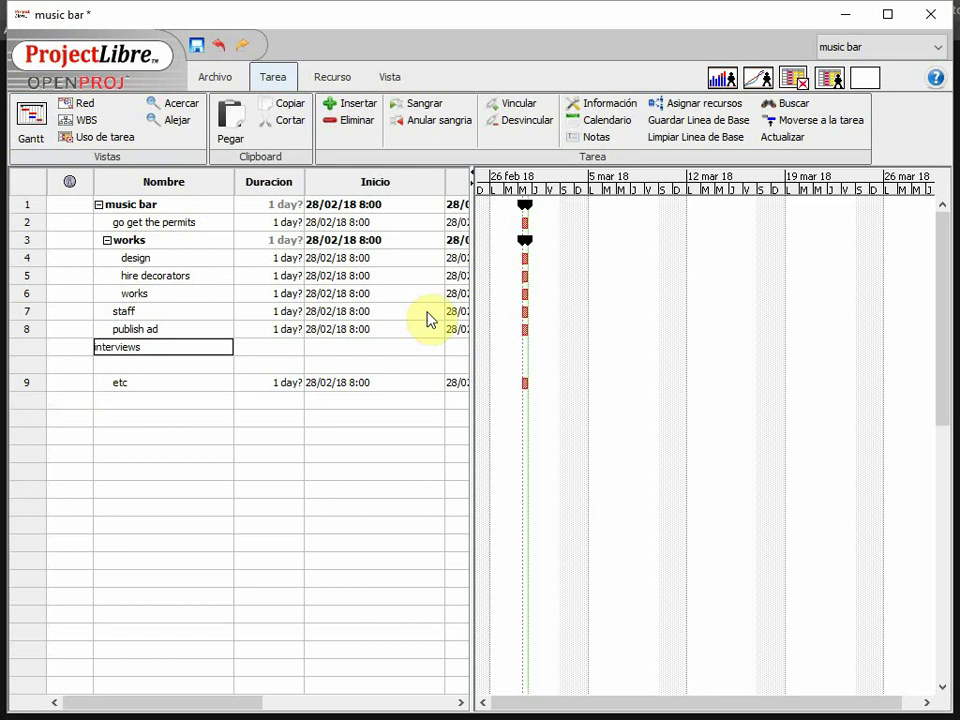
key(Return)
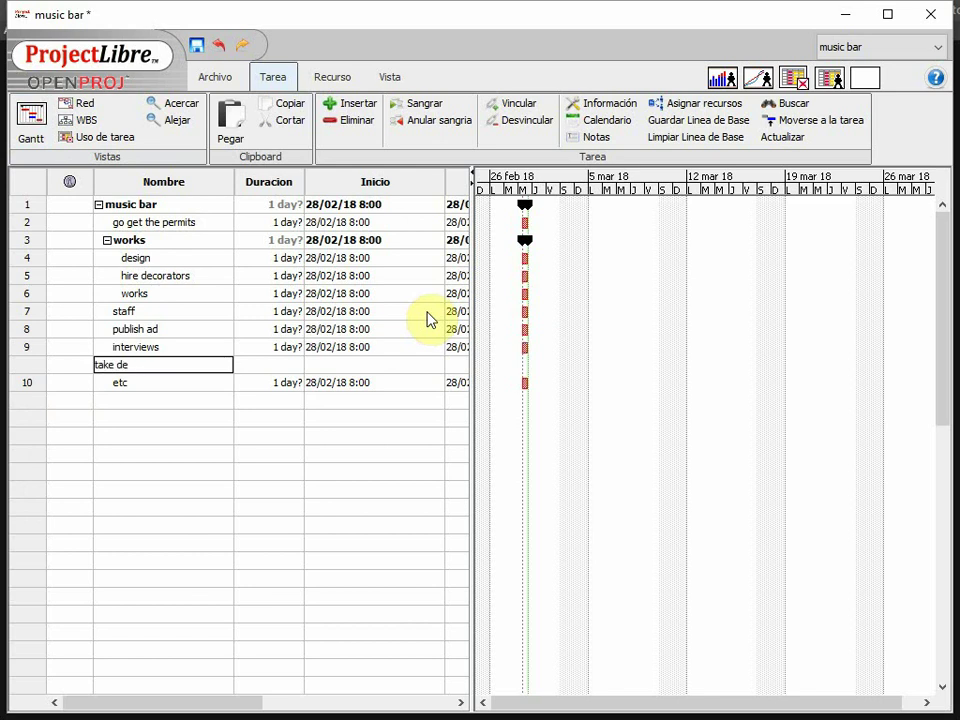
text(take decision)
key(Return)
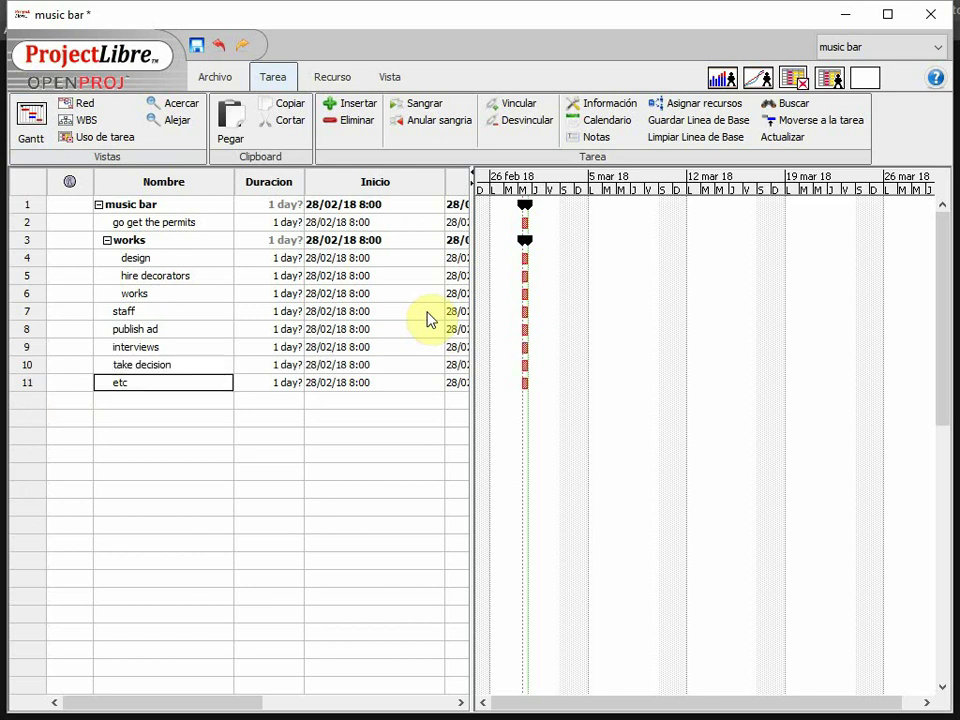
Step: Indent the publish ad, interviews and take decision tasks under the staff task
click(29, 333)
shift+click(30, 365)
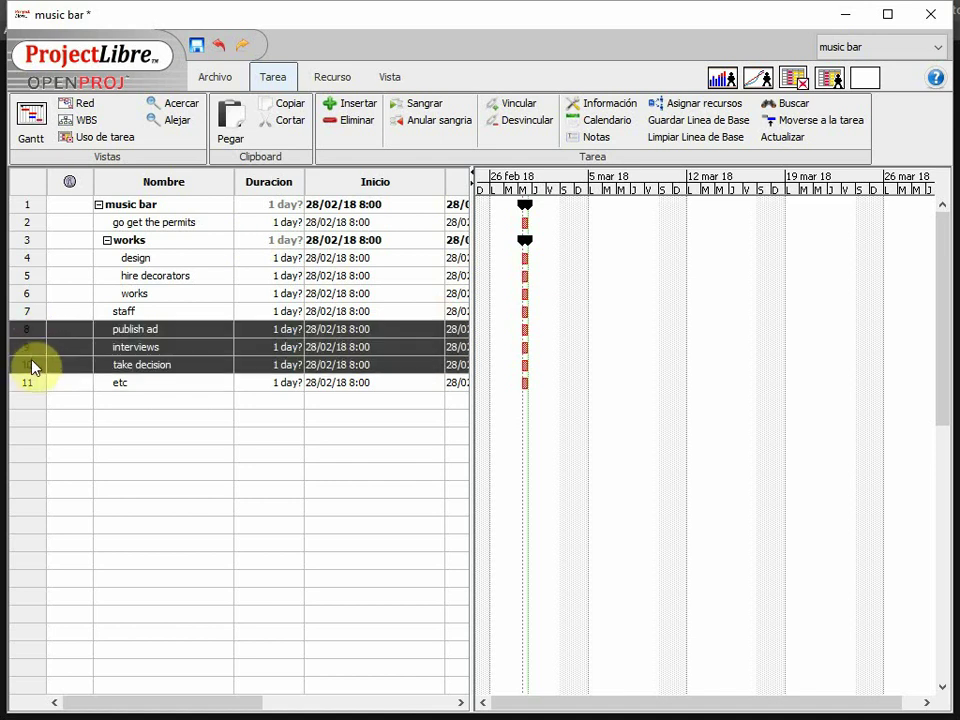
click(414, 110)
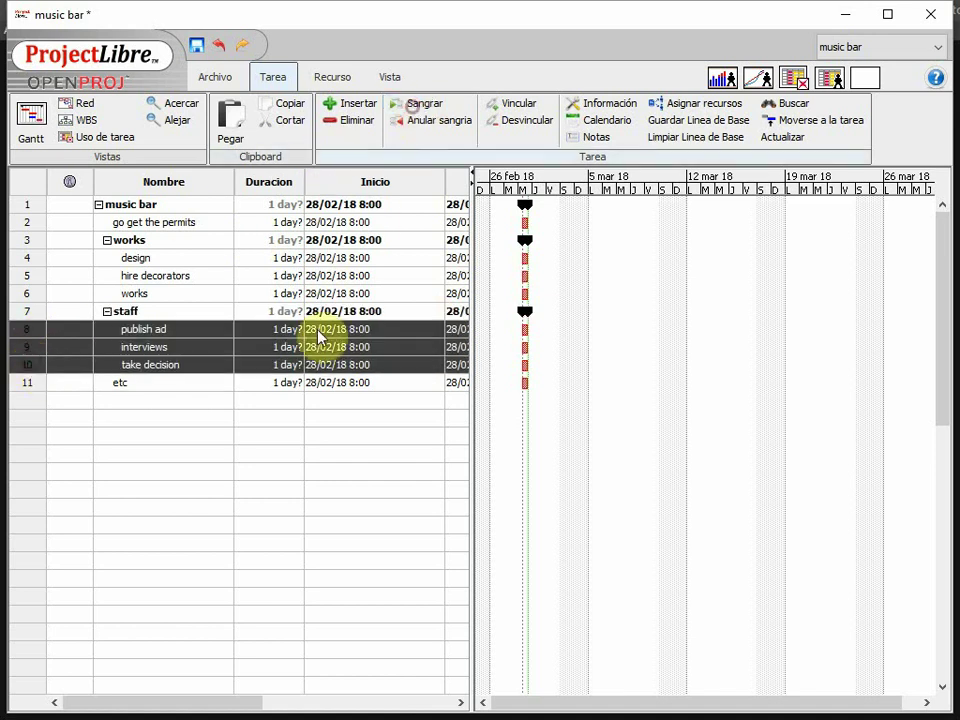
click(172, 417)
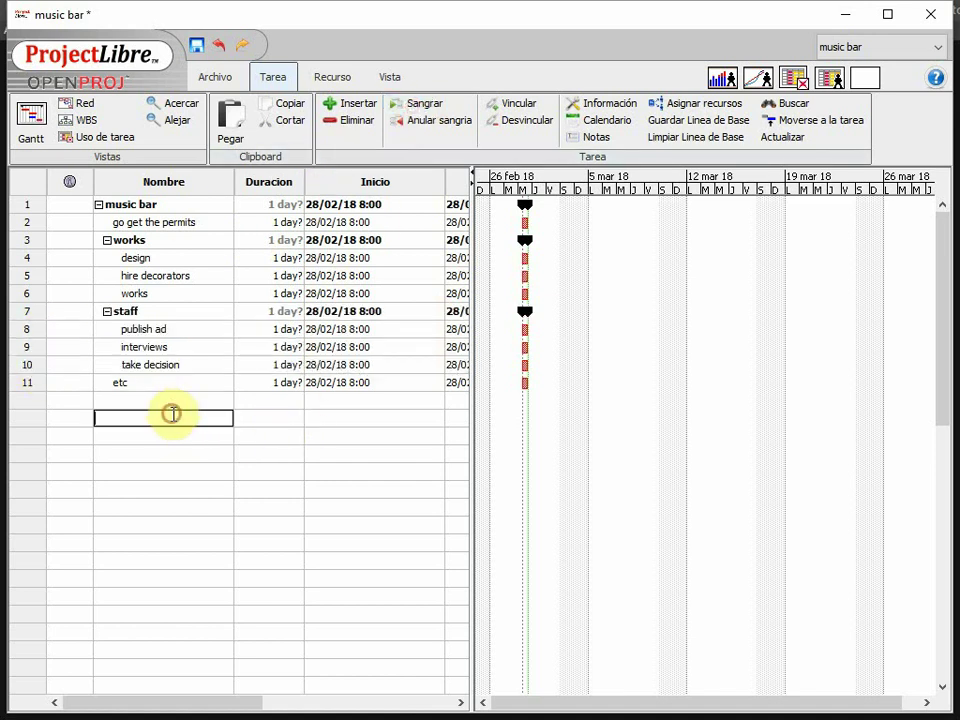
Step: Insert two blank task rows between the second works task and staff
right_click(32, 318)
click(74, 367)
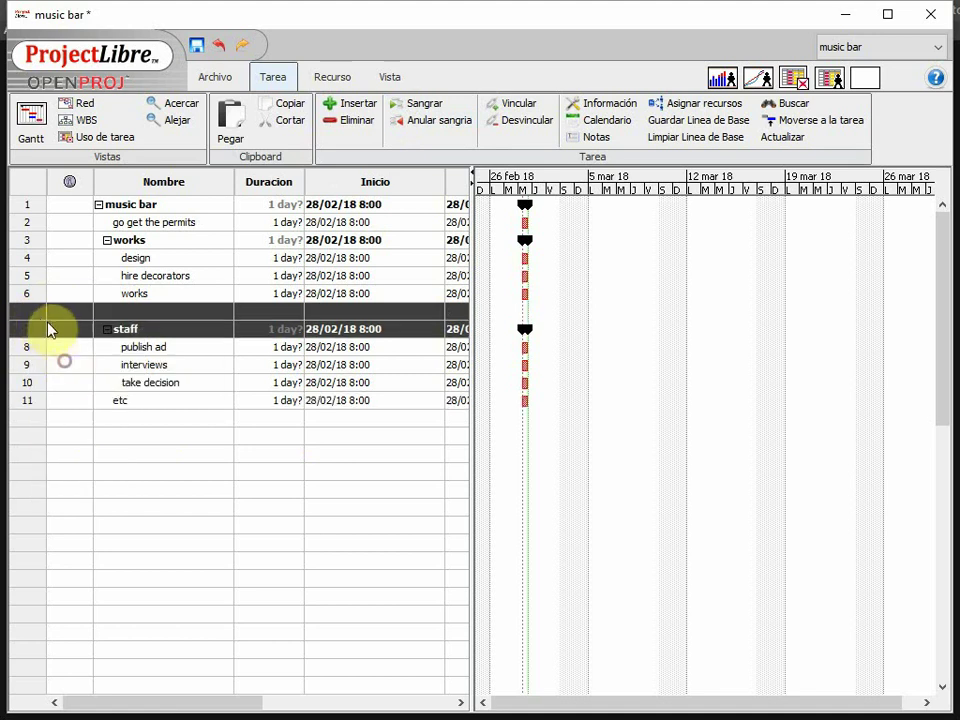
right_click(37, 318)
click(78, 367)
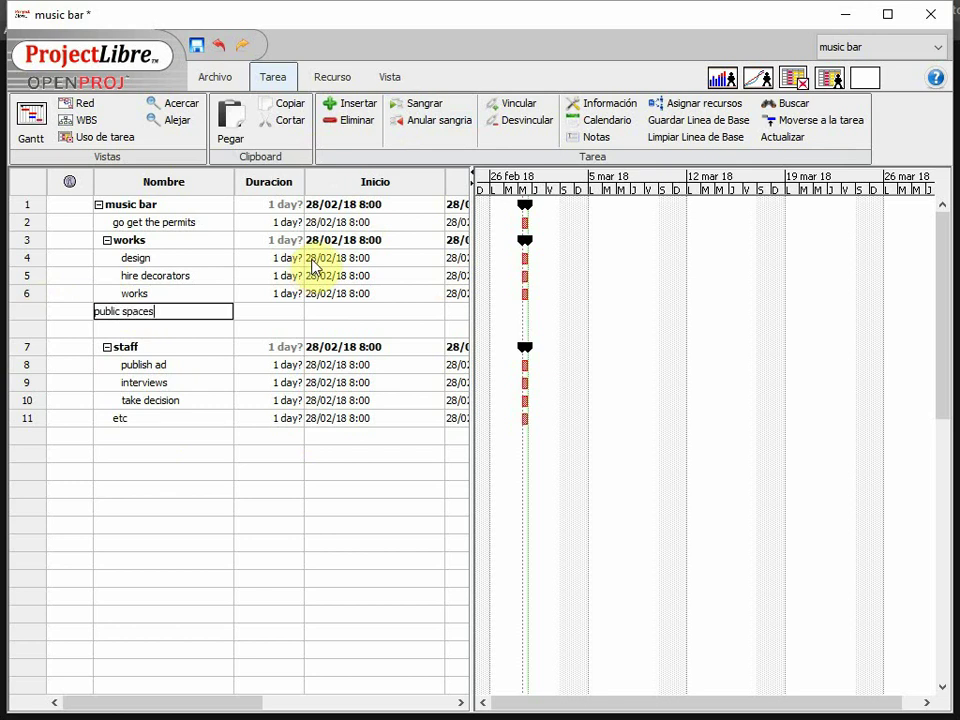
Step: Name the two blank rows public spaces and private spaces, and indent both under the second works task
key(Return)
text(prive)
key(BackSpace)
text(ace)
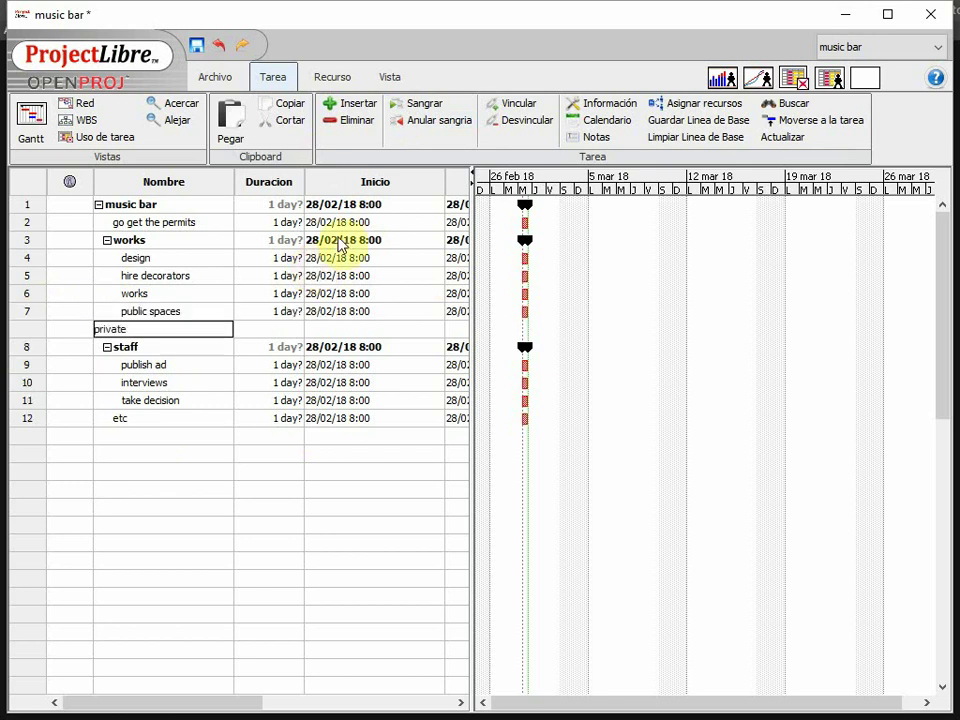
text(space)
key(Return)
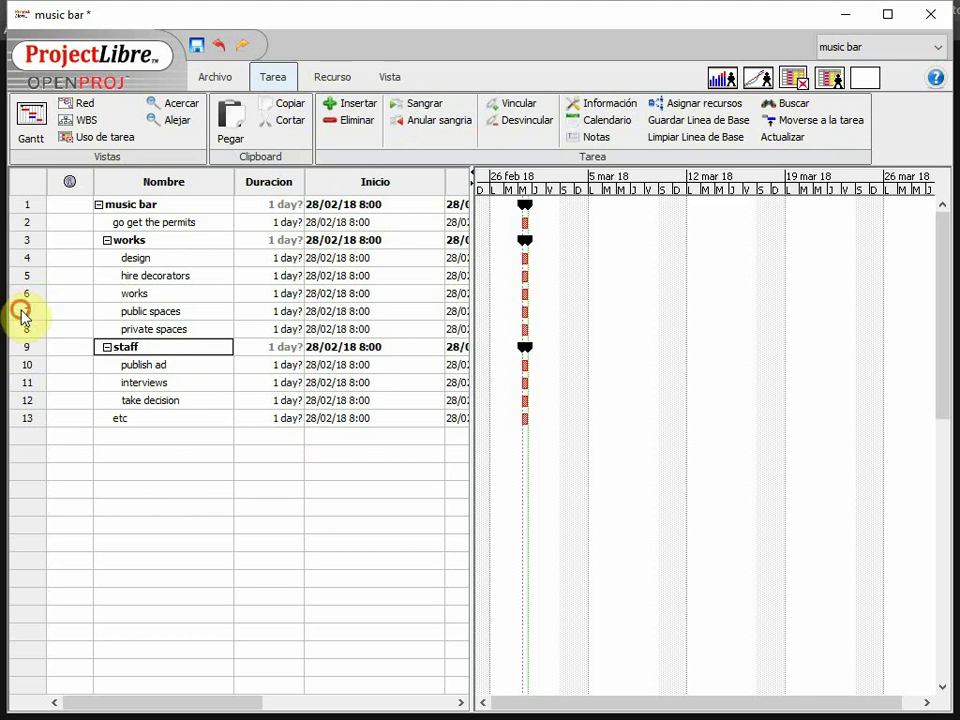
drag(21, 313, 26, 334)
click(414, 104)
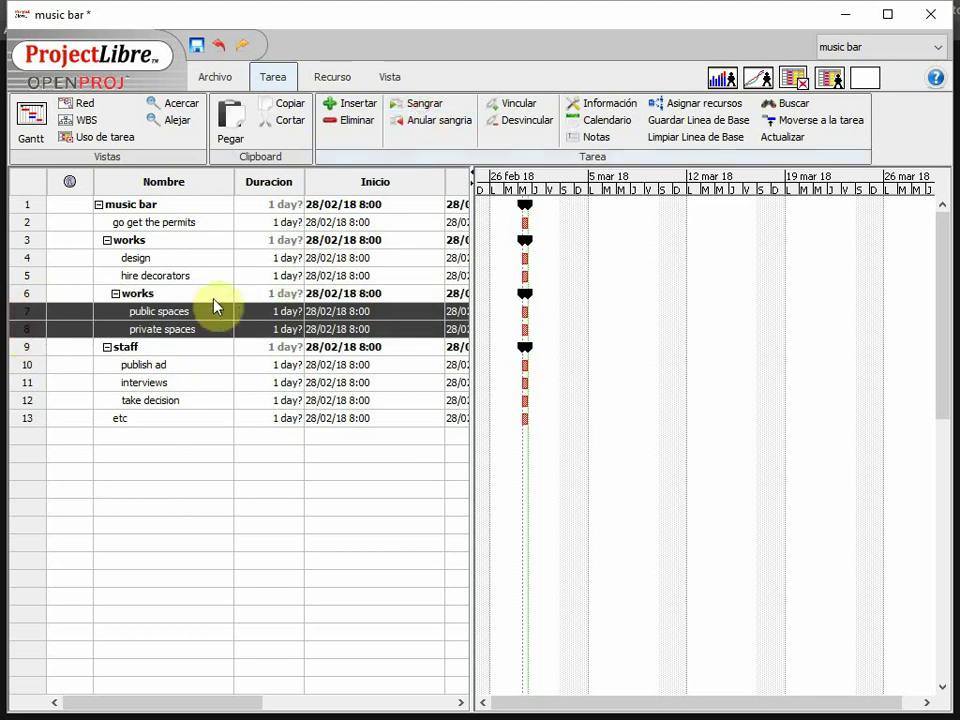
Step: Insert three blank task rows between public spaces and private spaces
click(25, 331)
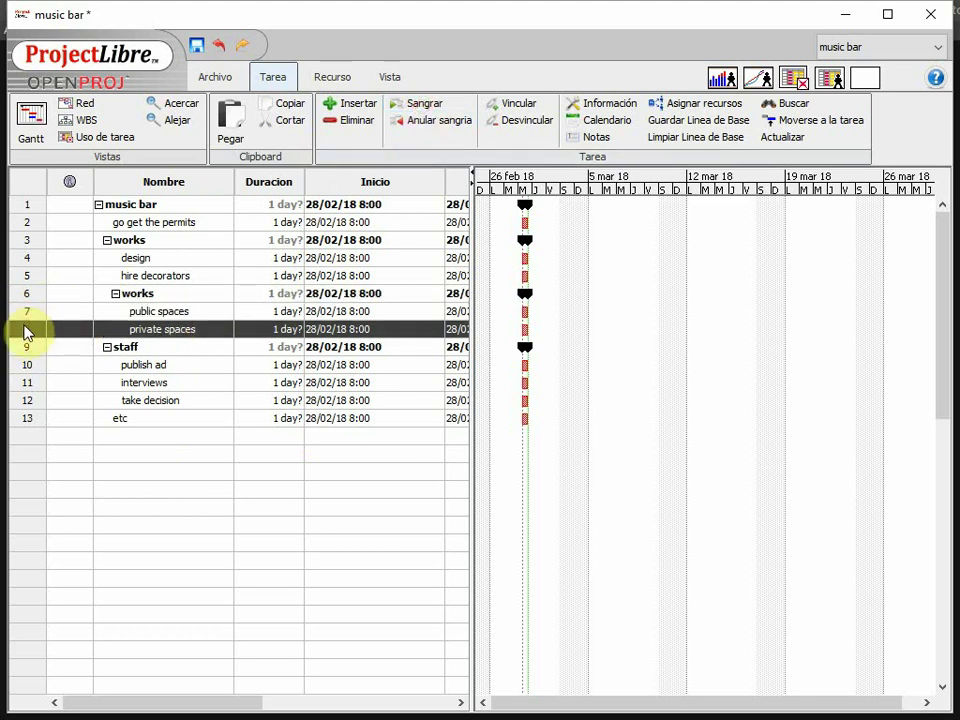
right_click(25, 331)
click(75, 378)
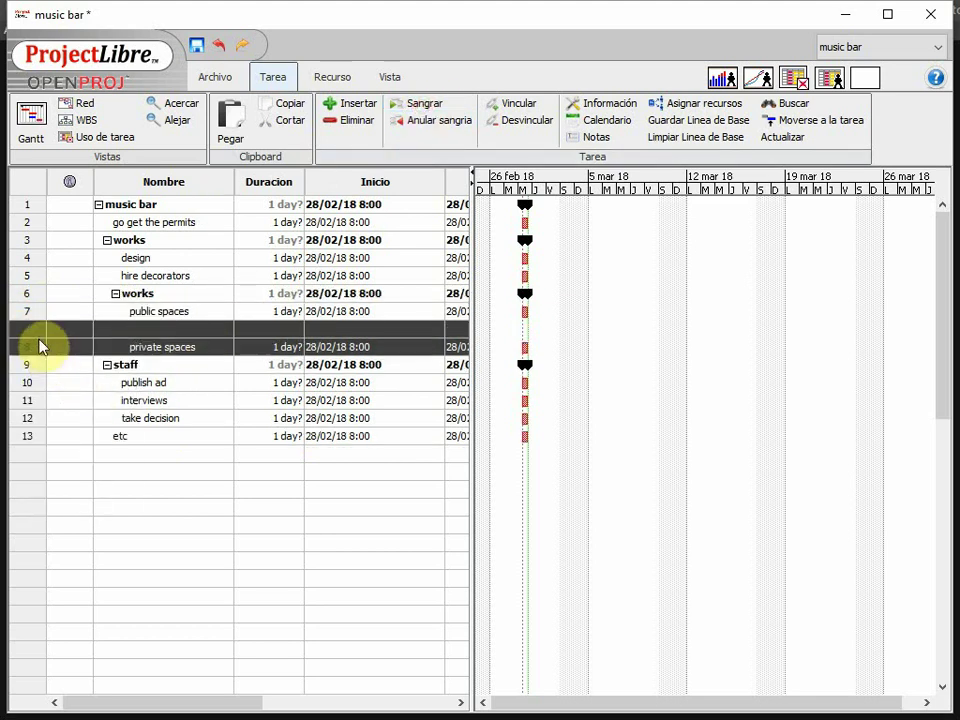
right_click(40, 342)
click(77, 386)
right_click(40, 340)
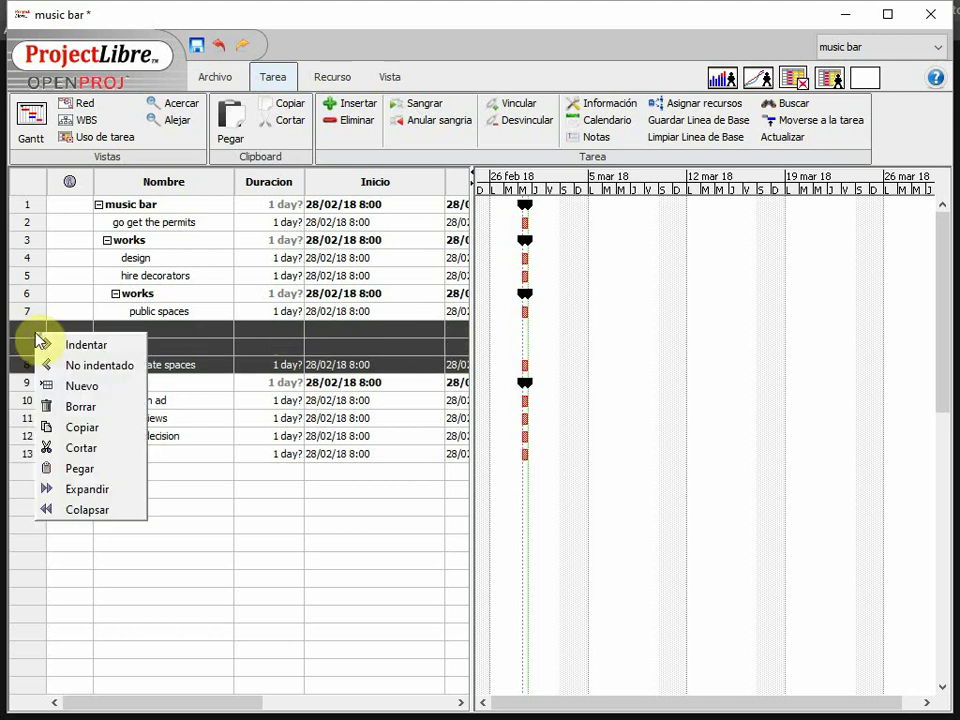
click(80, 388)
Step: Name the three blank rows bar, toilets and dance floor, and indent them under public spaces
click(146, 329)
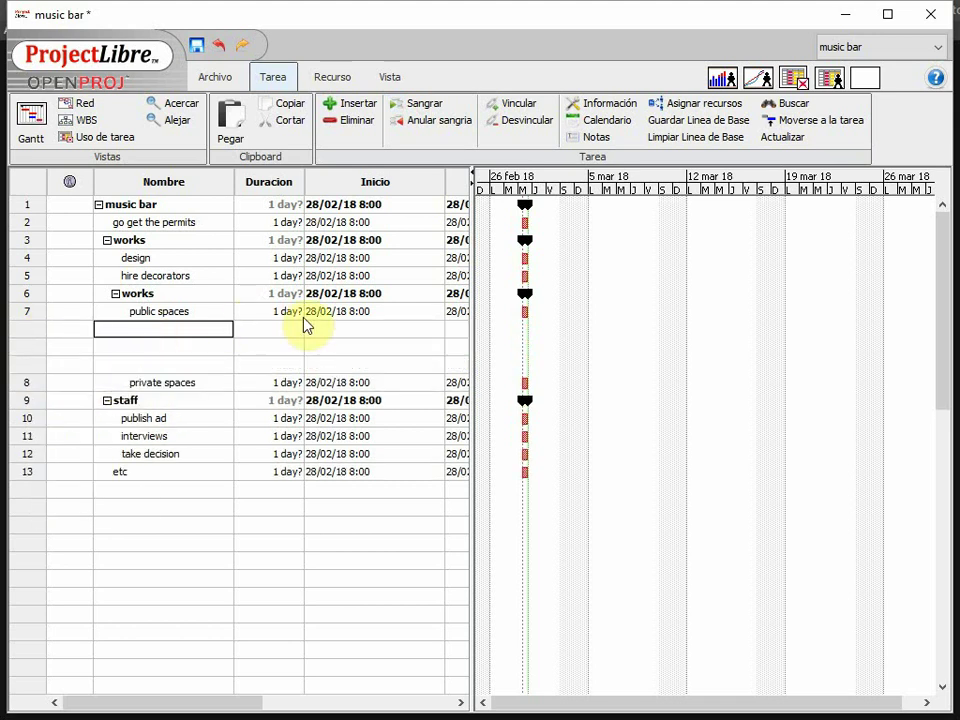
text(bar)
key(Return)
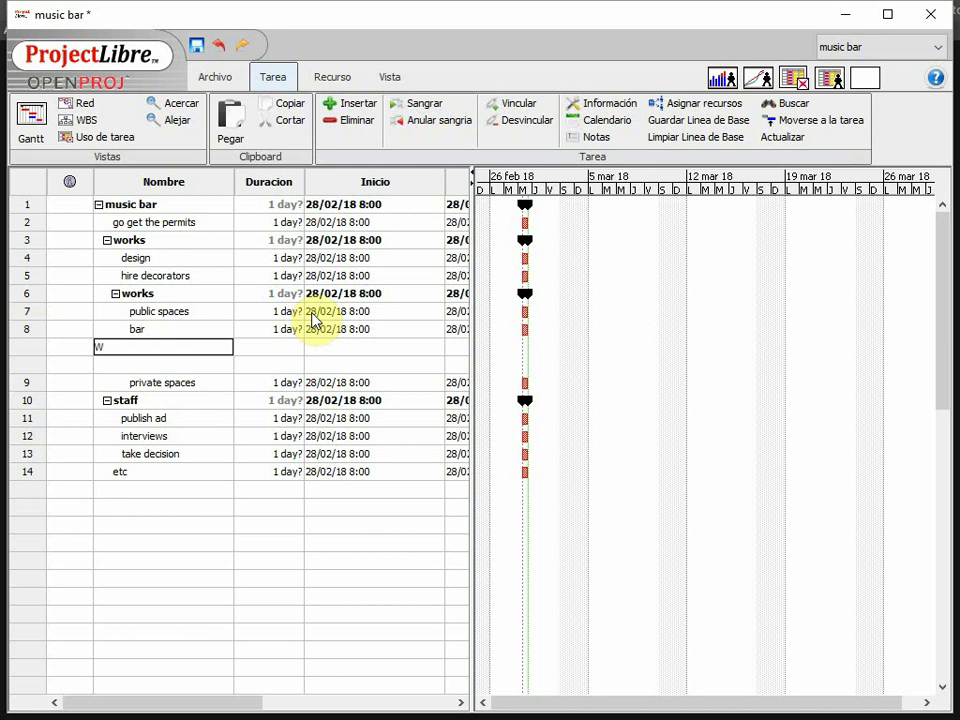
key(BackSpace)
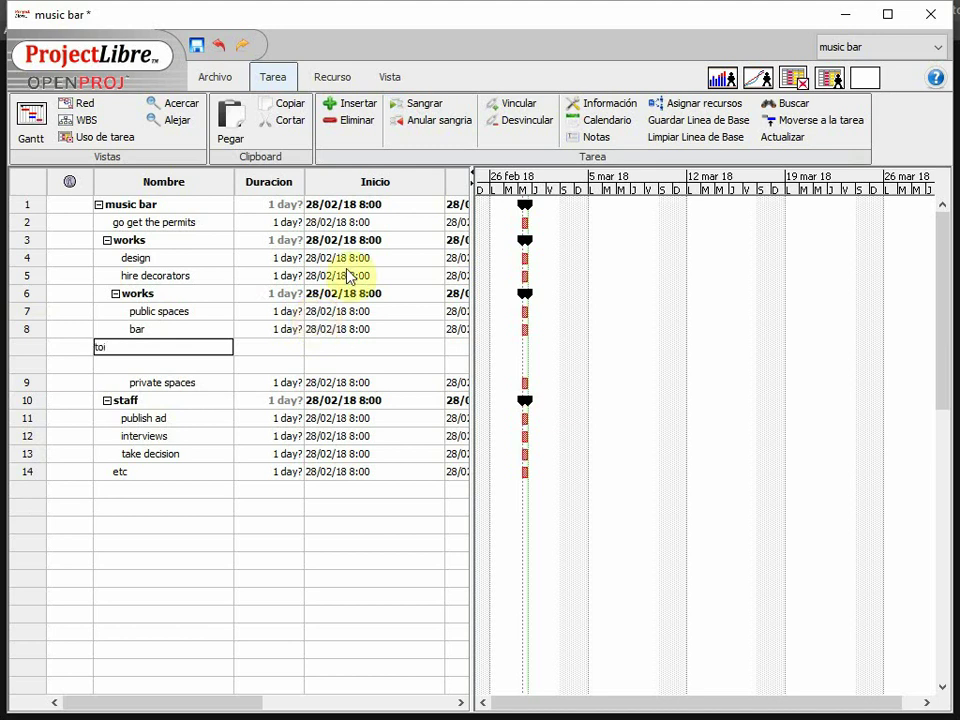
text(toilets)
key(Return)
text(dance floor)
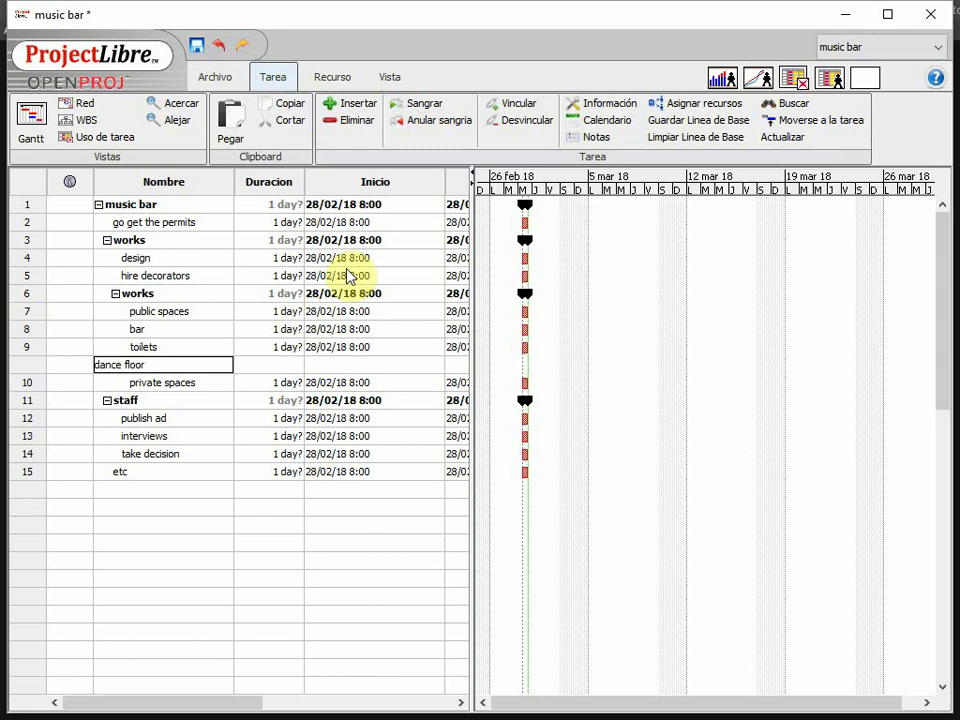
key(Return)
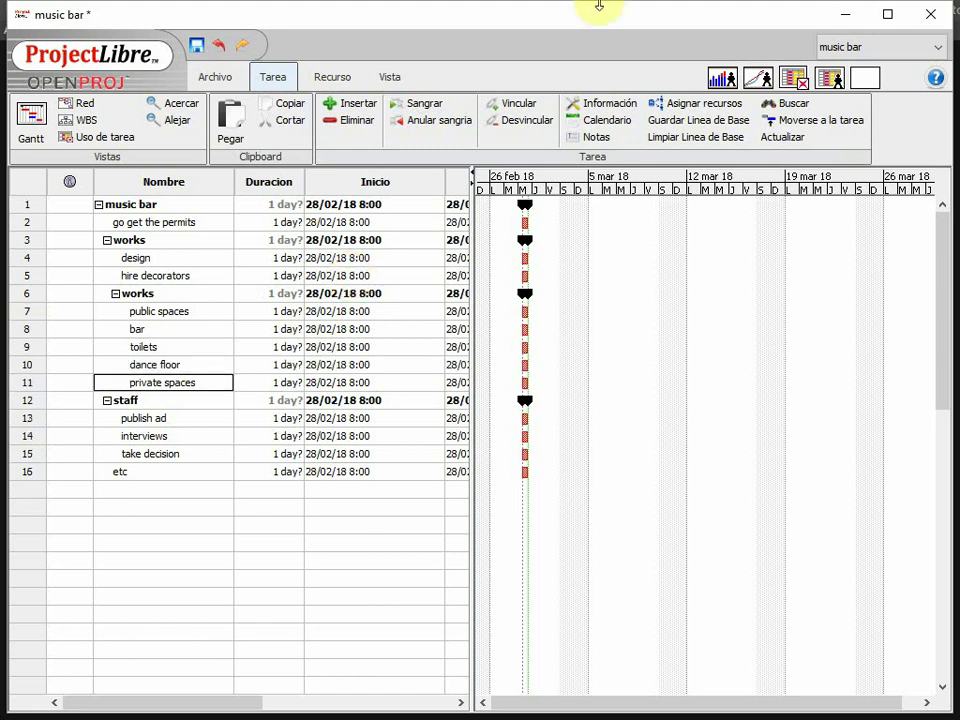
drag(31, 335, 26, 364)
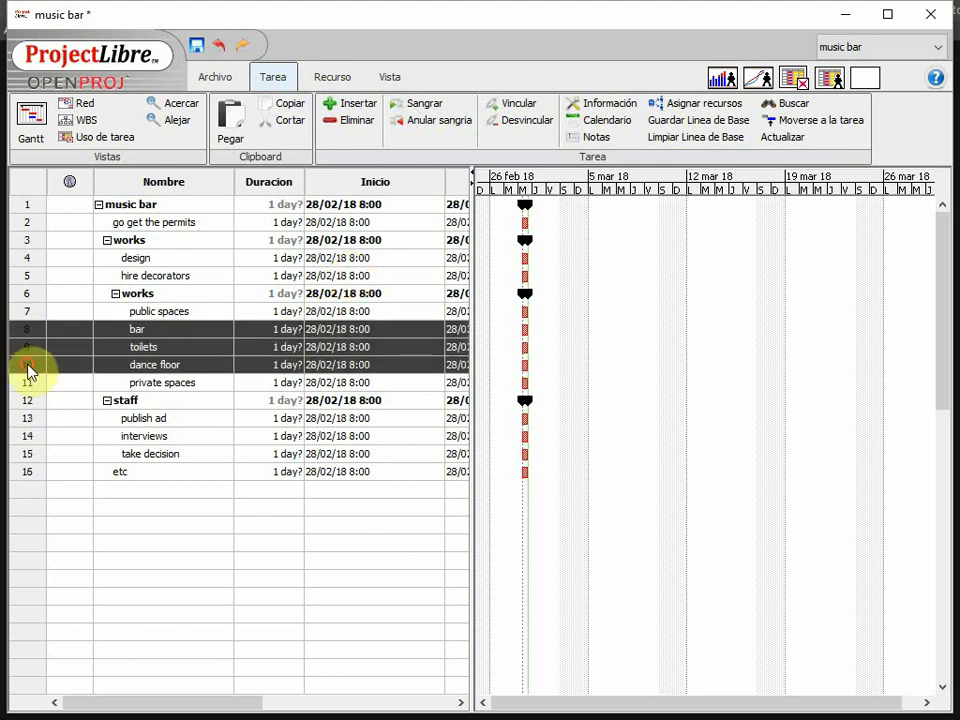
click(425, 104)
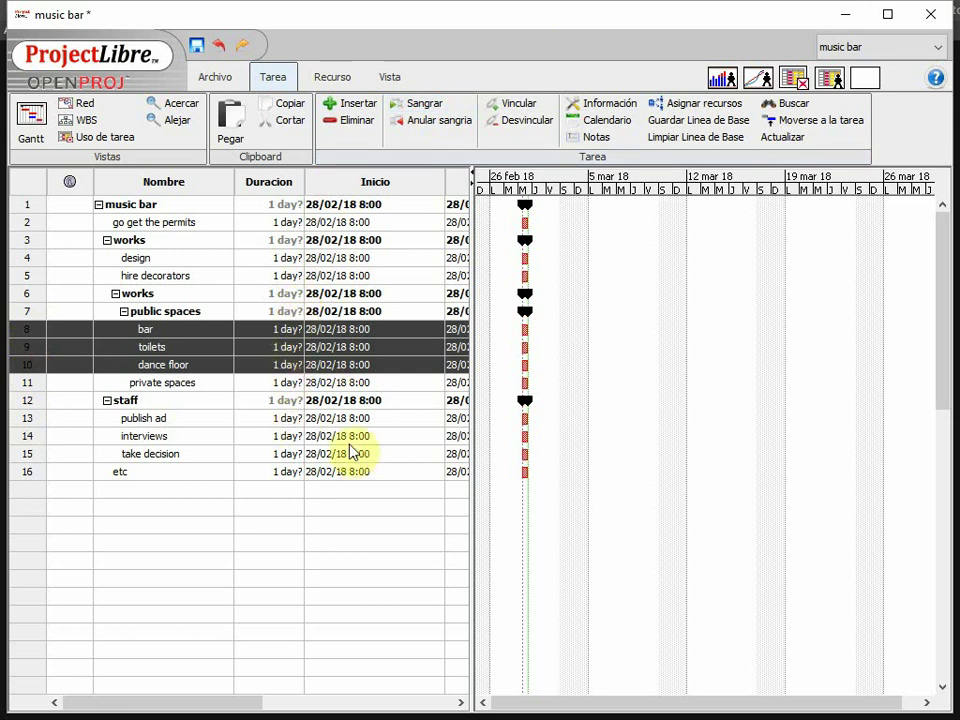
Step: Examine the updated WBS chart across its full width, from go get the permits to etc, and return to the Gantt view
click(84, 120)
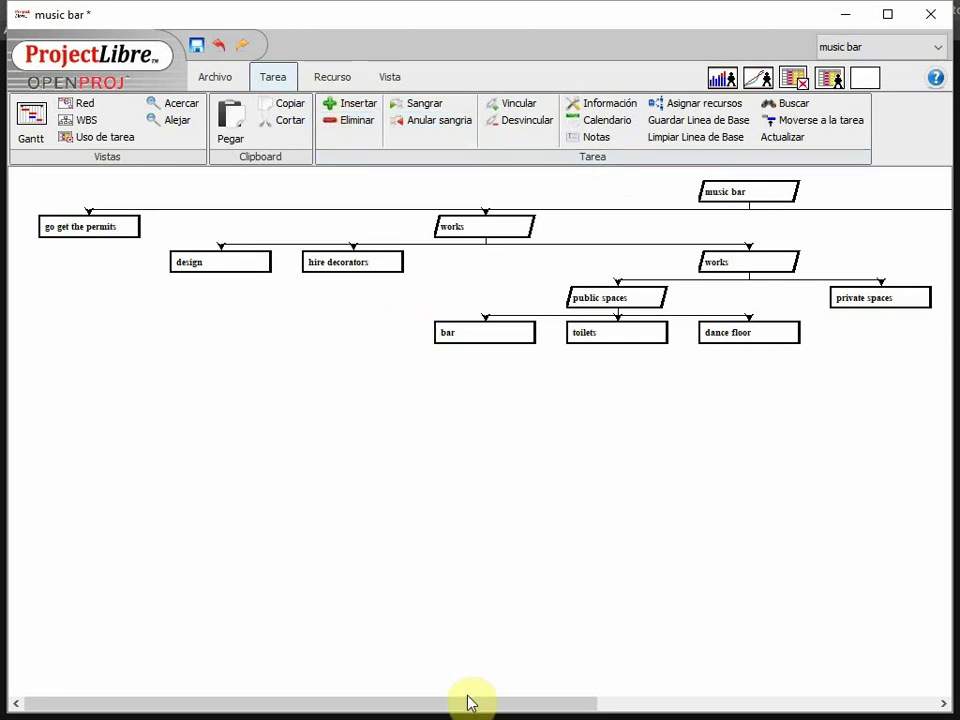
drag(480, 705, 455, 690)
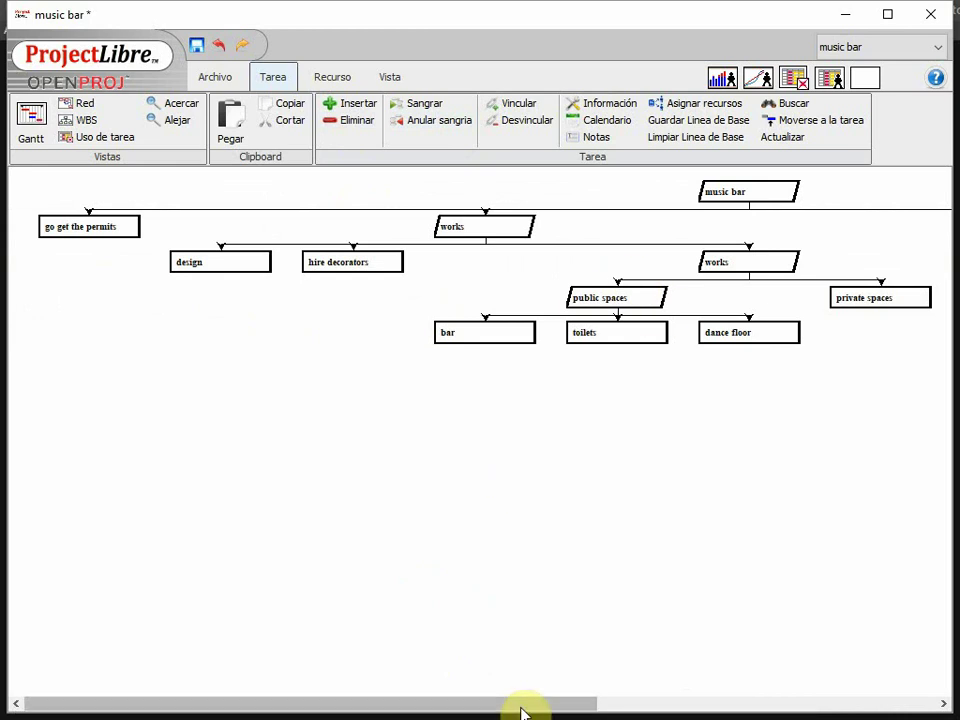
drag(518, 709, 587, 709)
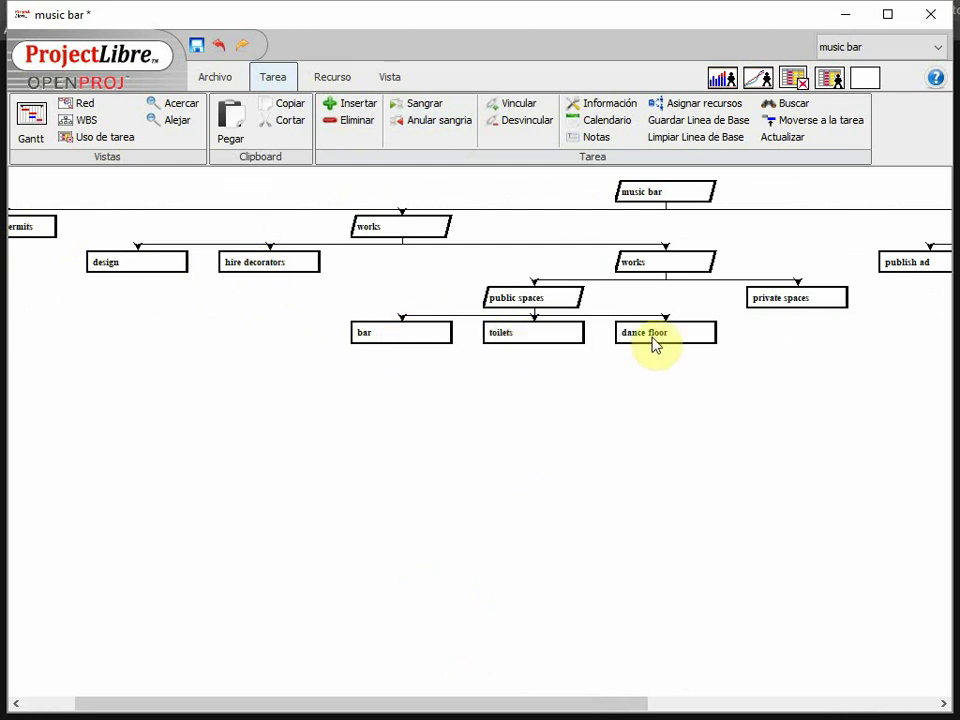
drag(639, 703, 876, 596)
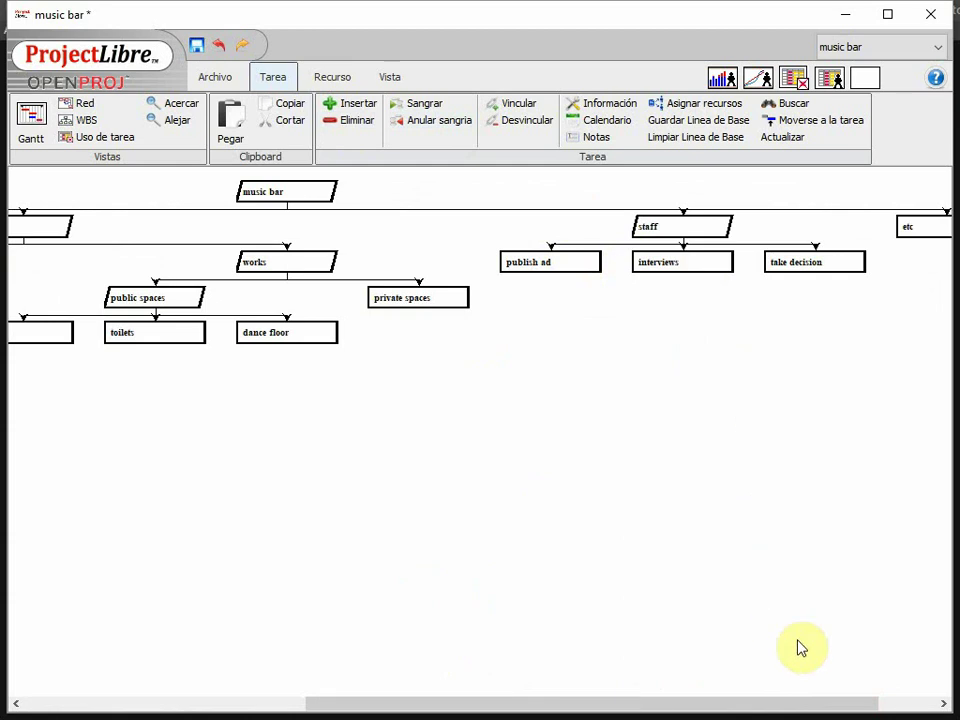
click(783, 703)
drag(783, 703, 469, 673)
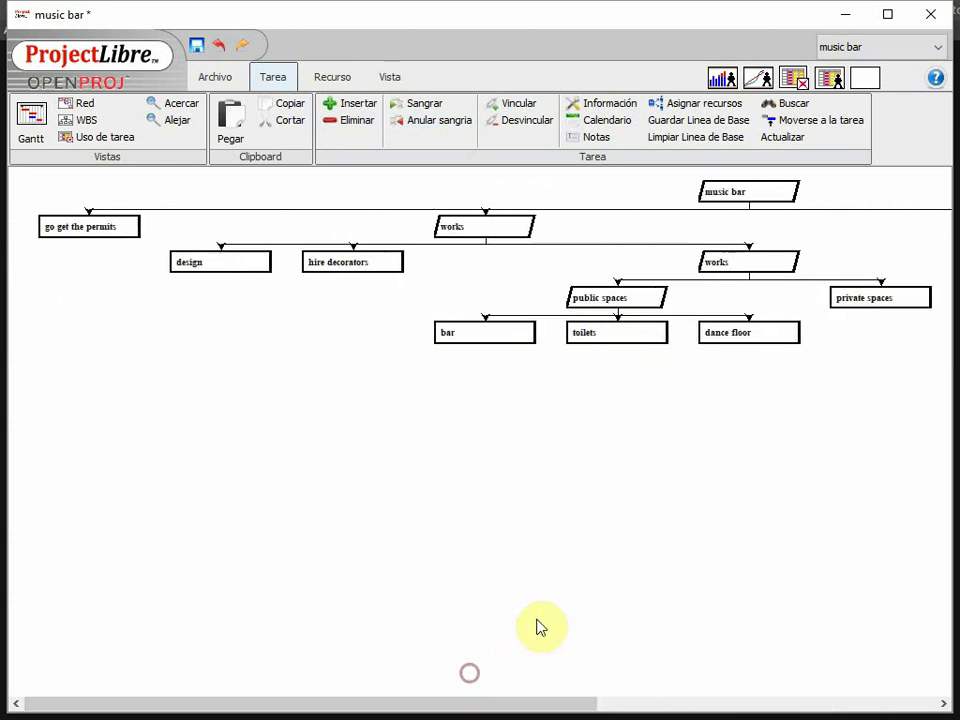
click(36, 115)
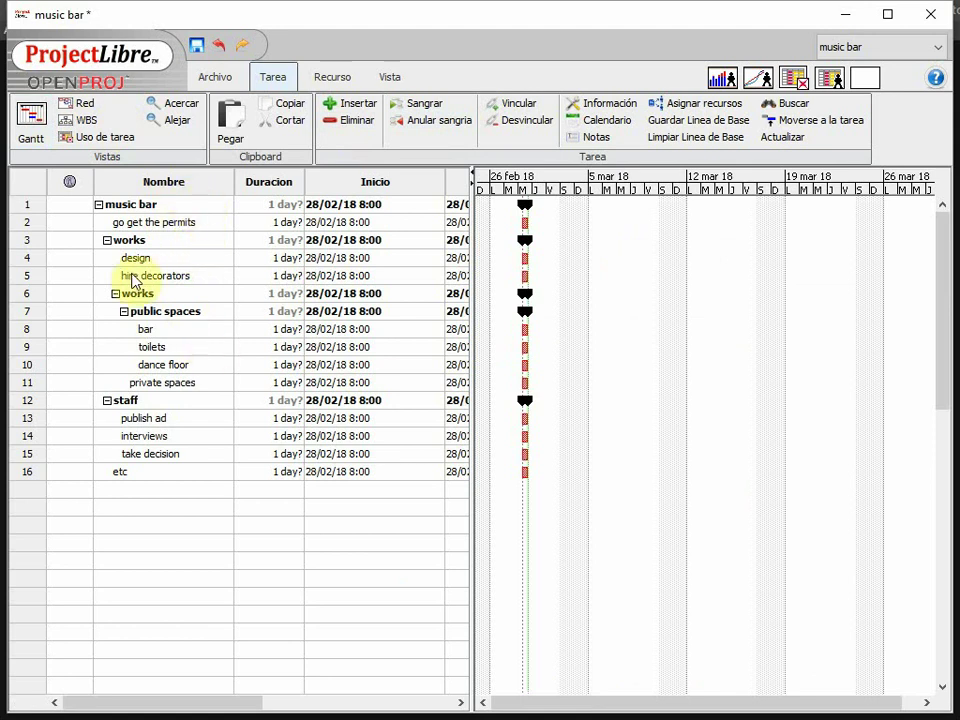
Step: Select the design task under works
click(36, 223)
click(30, 258)
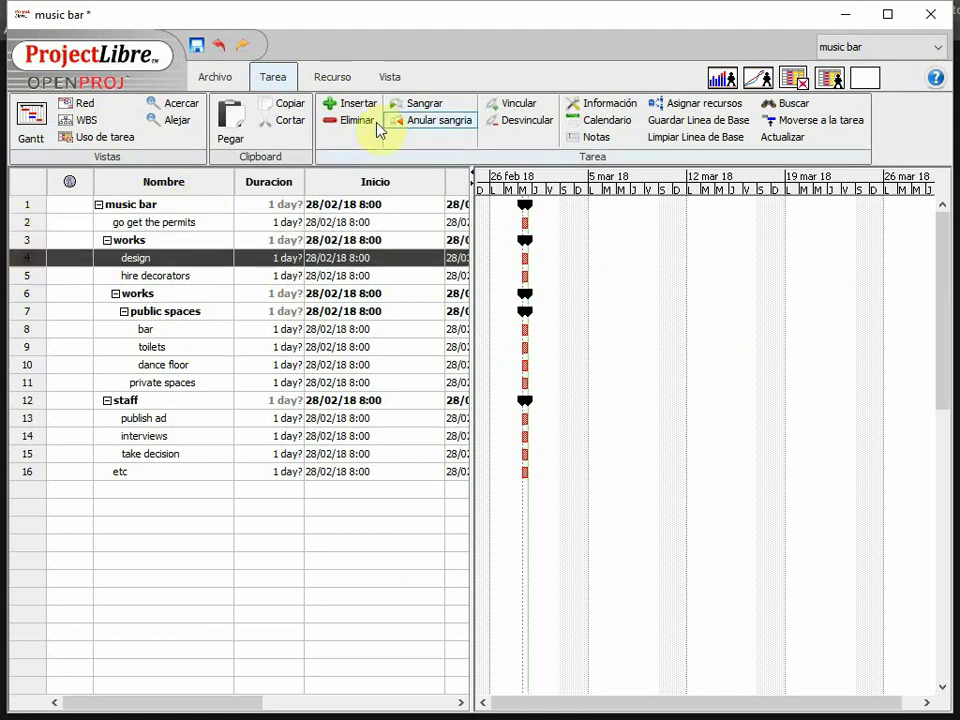